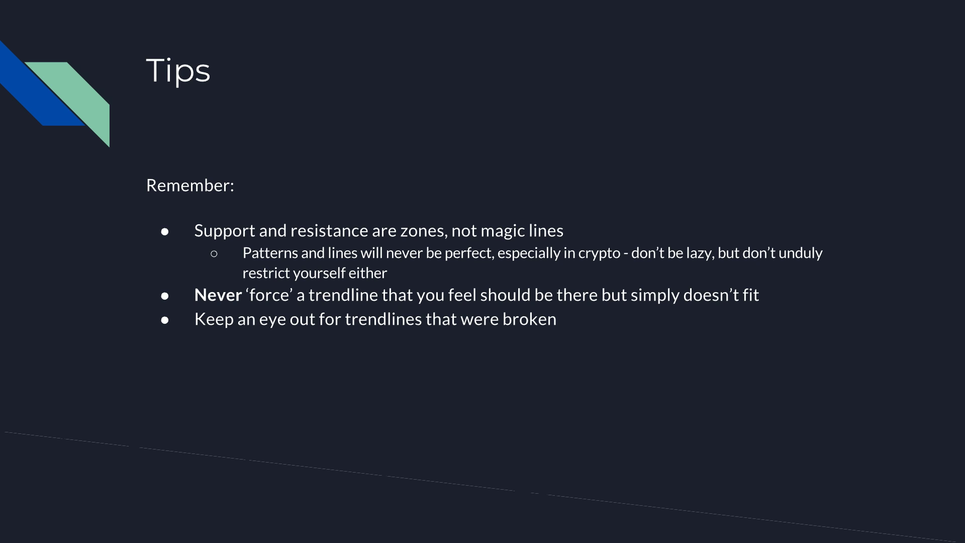
Step: Advance to slide 6, 'Examples (live)', and exit the slideshow to the editor
click(535, 264)
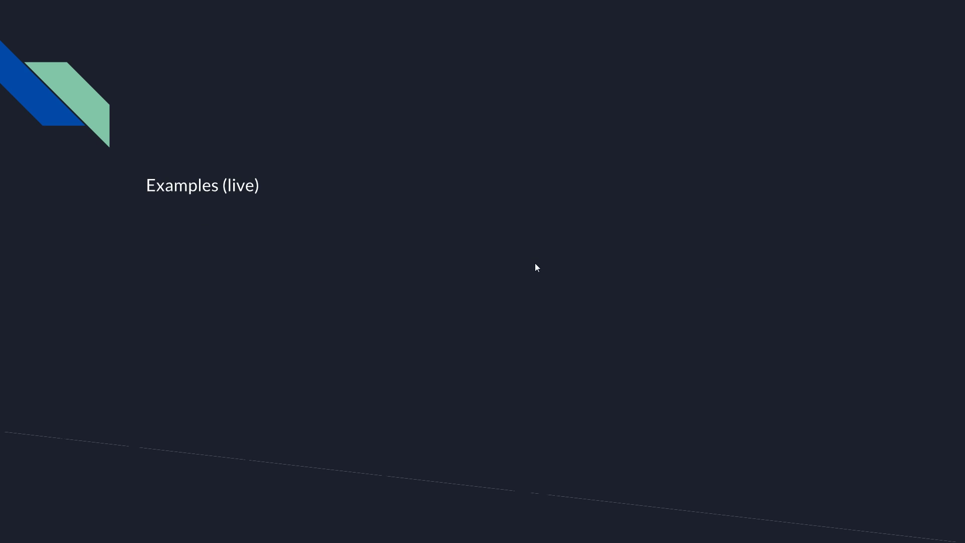
key(Escape)
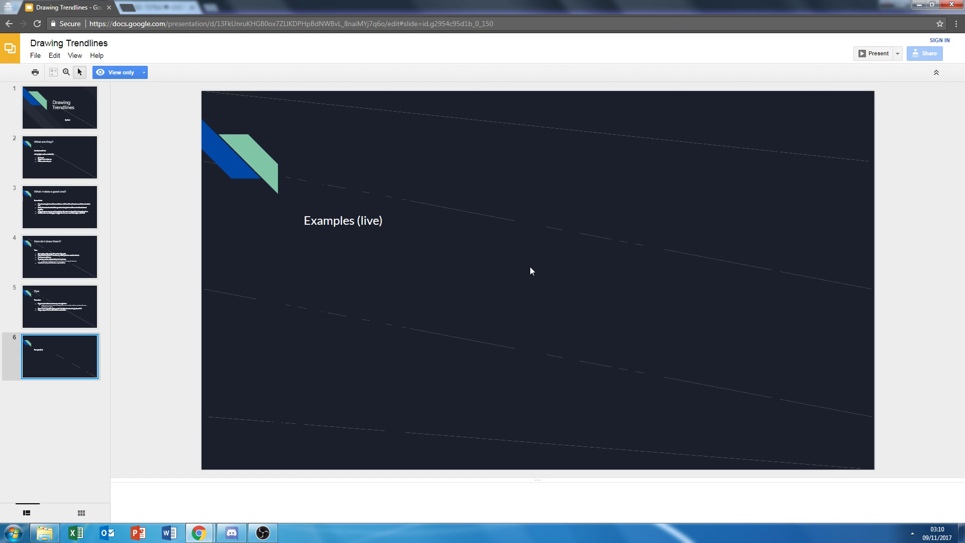
Step: Bring TradingView forward and switch the Bitcoin/Dollar chart to 4-hour candles
mouse_move(198, 532)
click(146, 474)
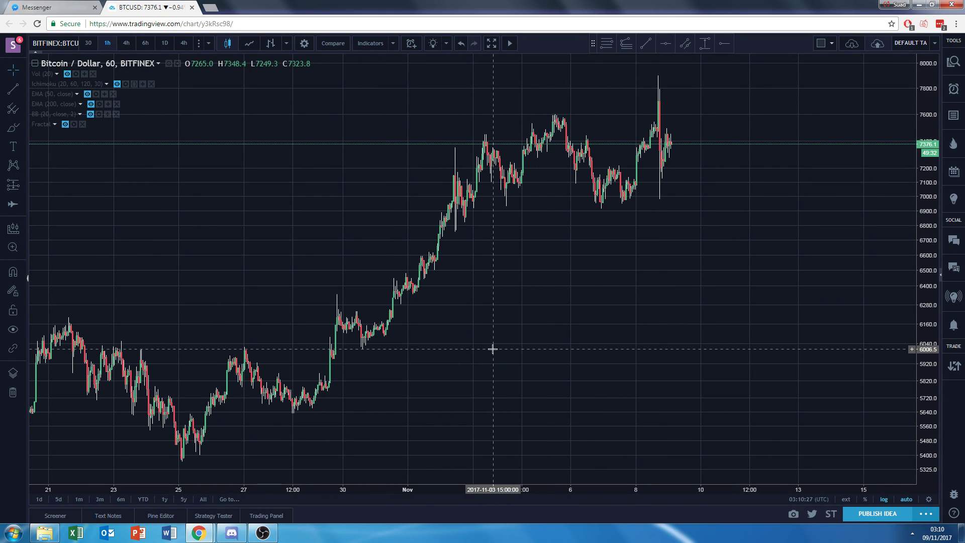
click(127, 43)
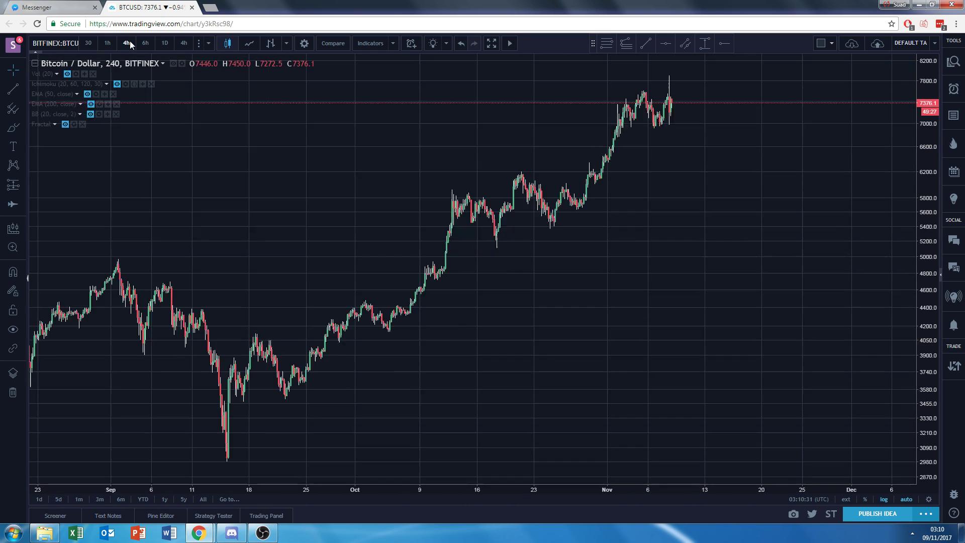
Step: Set the cursor to Arrow and select the Trend Line drawing tool
click(23, 71)
click(40, 107)
click(23, 86)
click(50, 93)
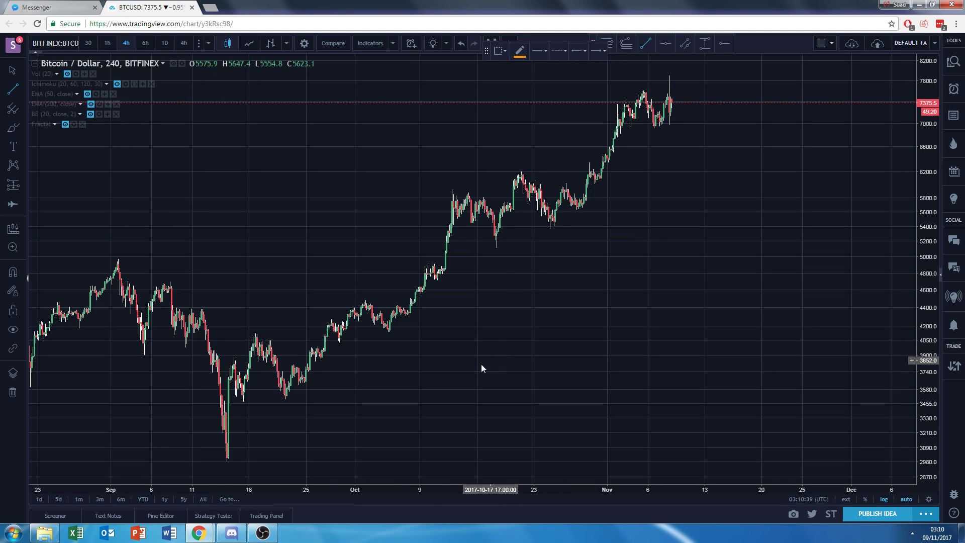
Step: Draw a rising trend line through the Sep 22 and early-October lows, extended back and into late November
click(284, 398)
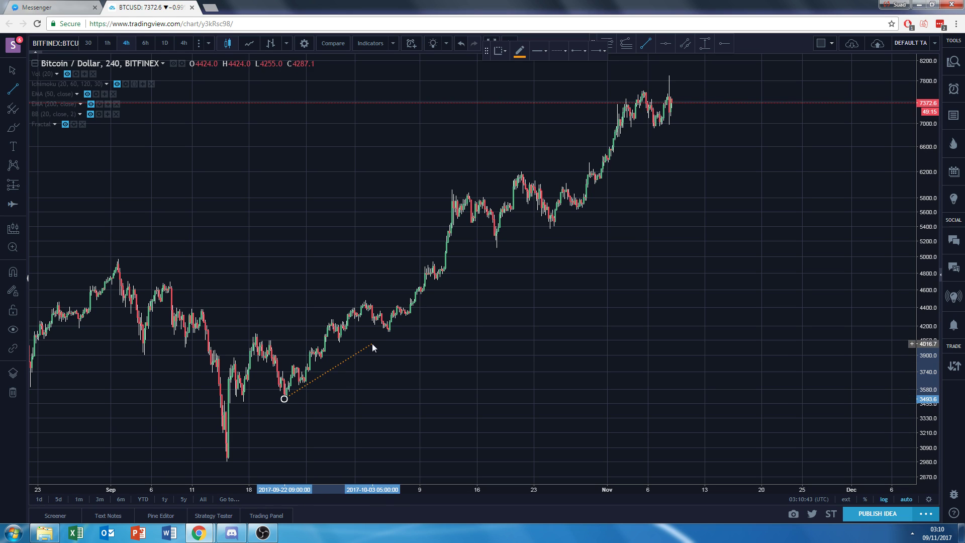
click(394, 329)
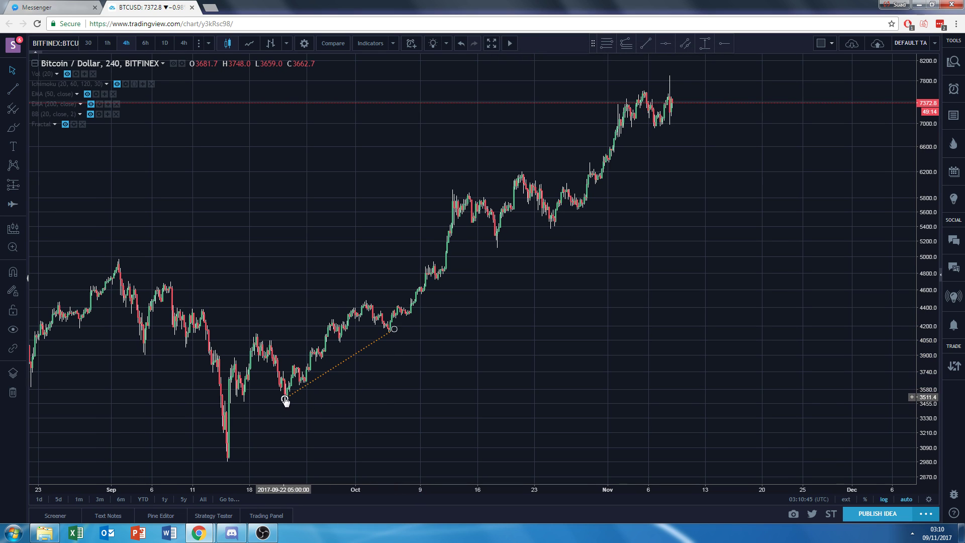
drag(285, 400, 279, 403)
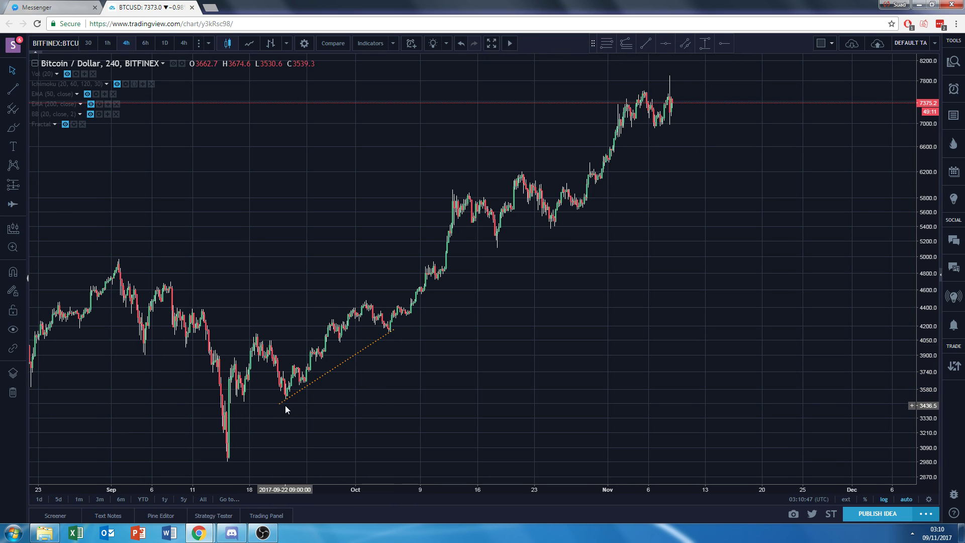
click(372, 368)
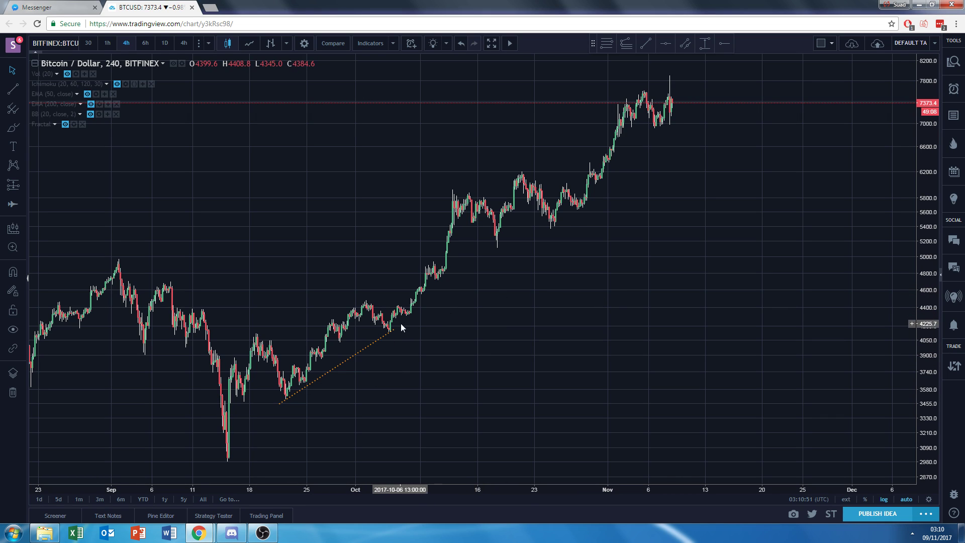
mouse_move(392, 329)
mouse_down()
mouse_move(492, 279)
mouse_move(555, 224)
mouse_move(634, 186)
mouse_move(767, 91)
mouse_up()
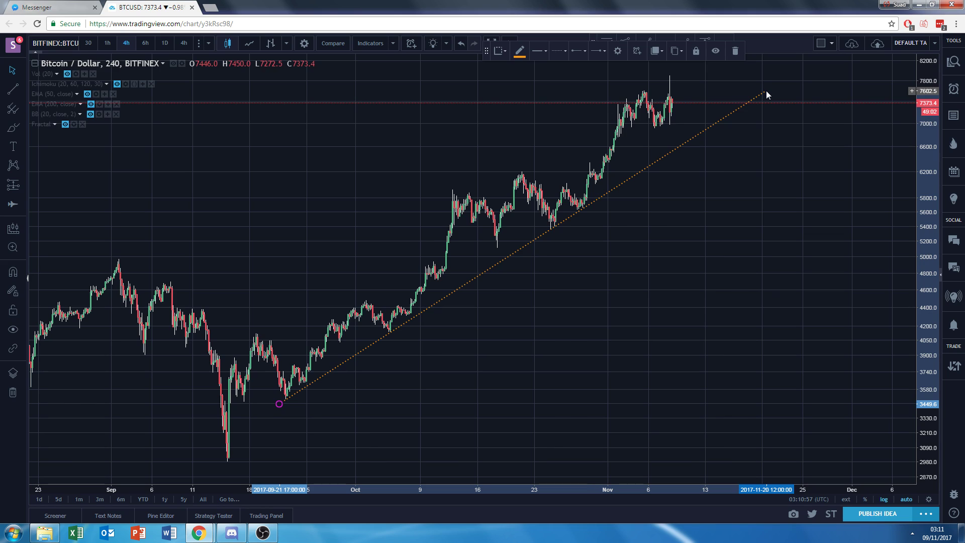
click(365, 428)
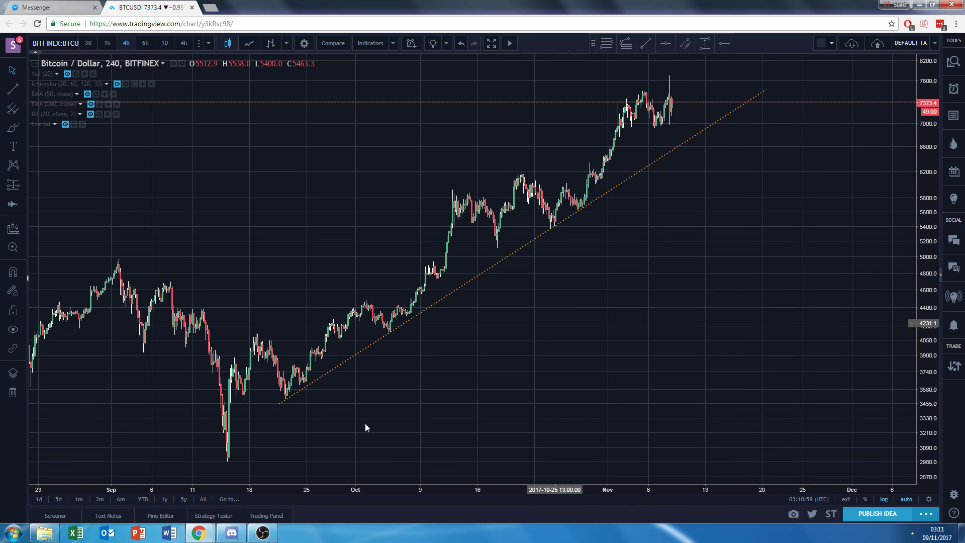
drag(280, 406, 261, 415)
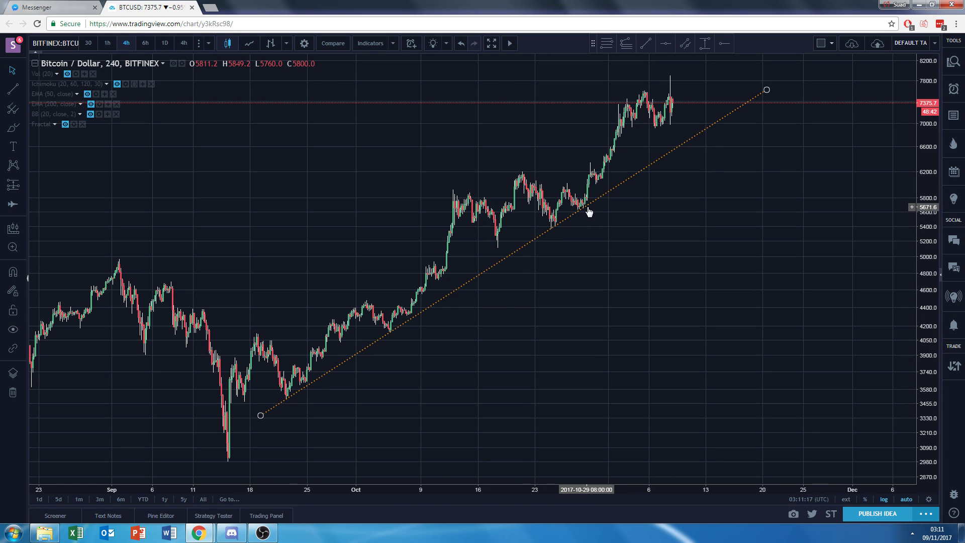
Step: Draw a red rectangle beside the latest candles and move it onto the trend line
click(24, 146)
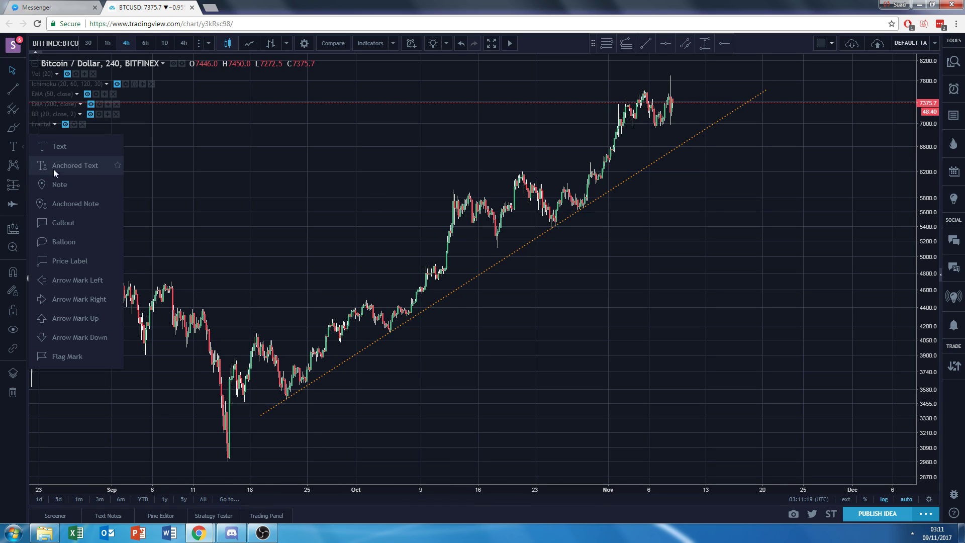
click(26, 126)
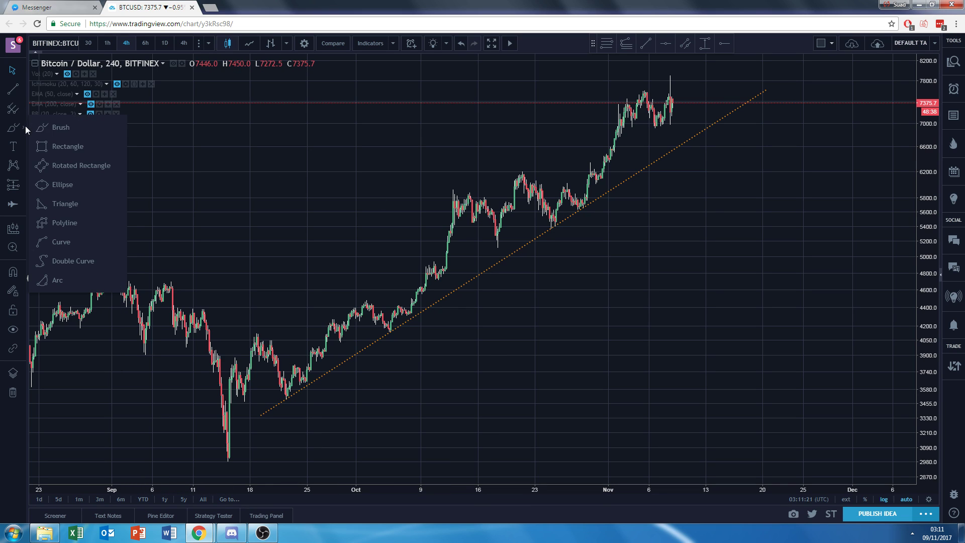
click(50, 149)
click(682, 119)
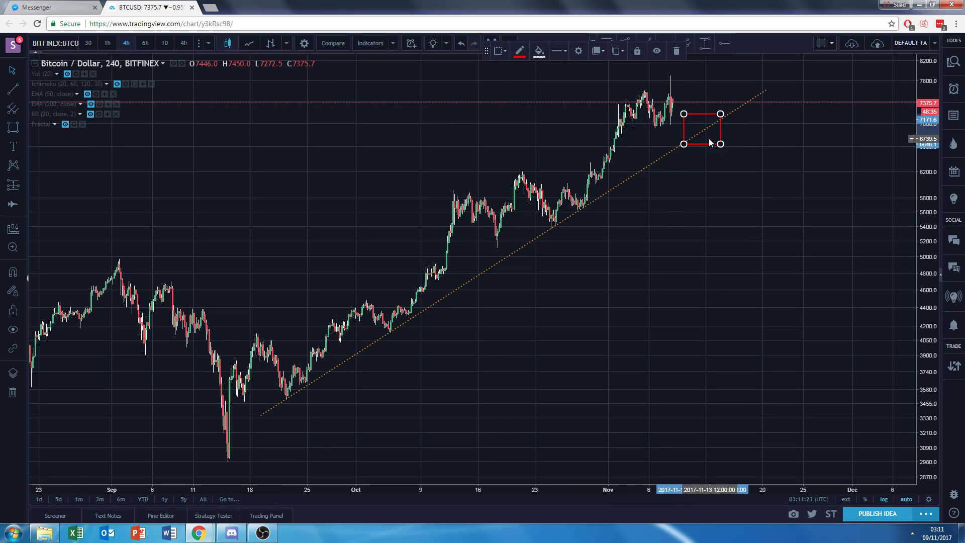
click(721, 144)
mouse_move(703, 113)
mouse_down()
mouse_move(693, 122)
mouse_move(694, 113)
mouse_up()
click(698, 99)
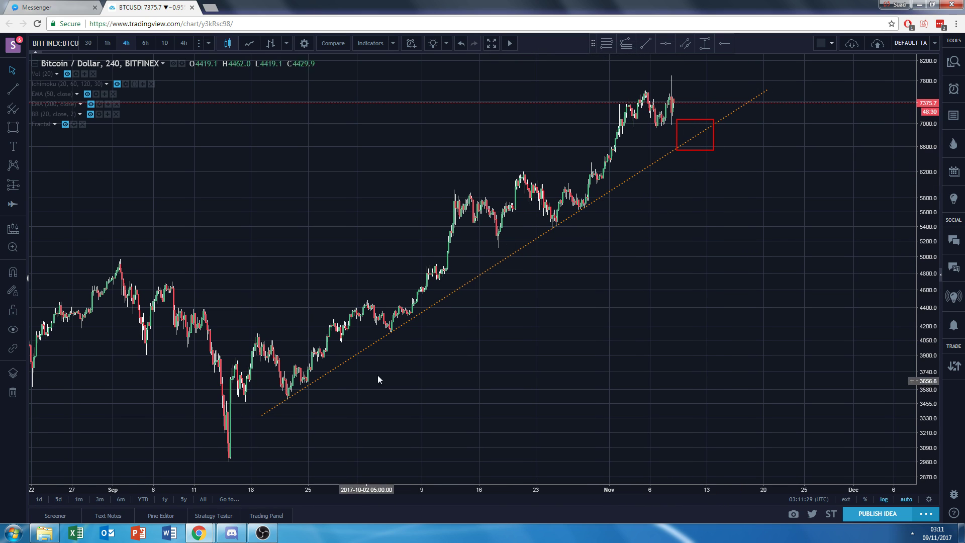
Step: Delete the red rectangle and switch the chart to 1-hour candles
click(699, 125)
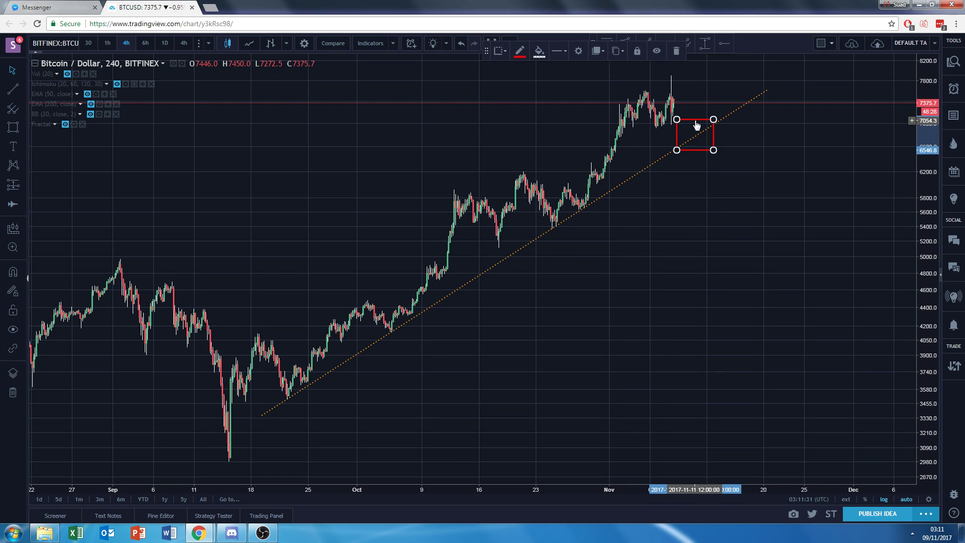
key(Delete)
click(107, 43)
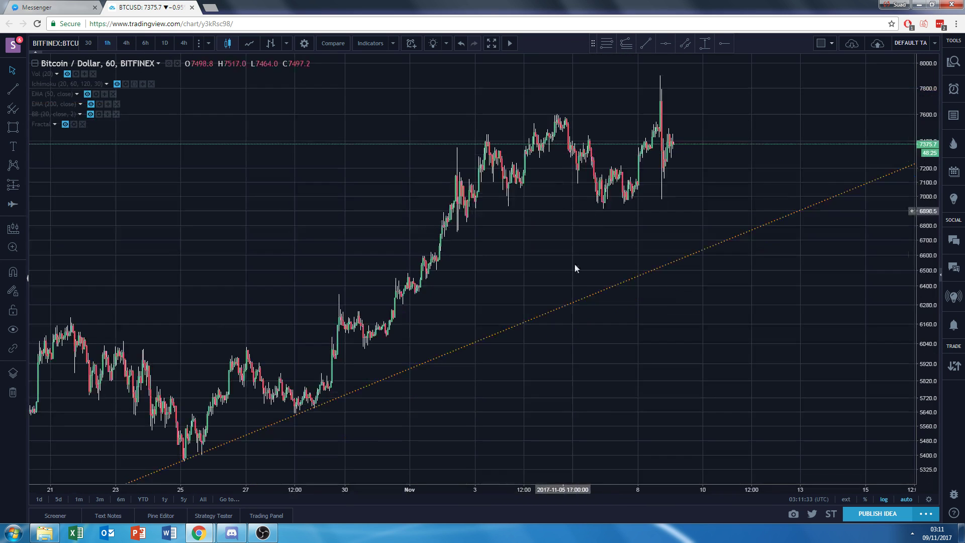
Step: Draw a falling trend line from the Nov 5 peak through the Nov 6 lower high, extended to Nov 8
drag(654, 385, 688, 368)
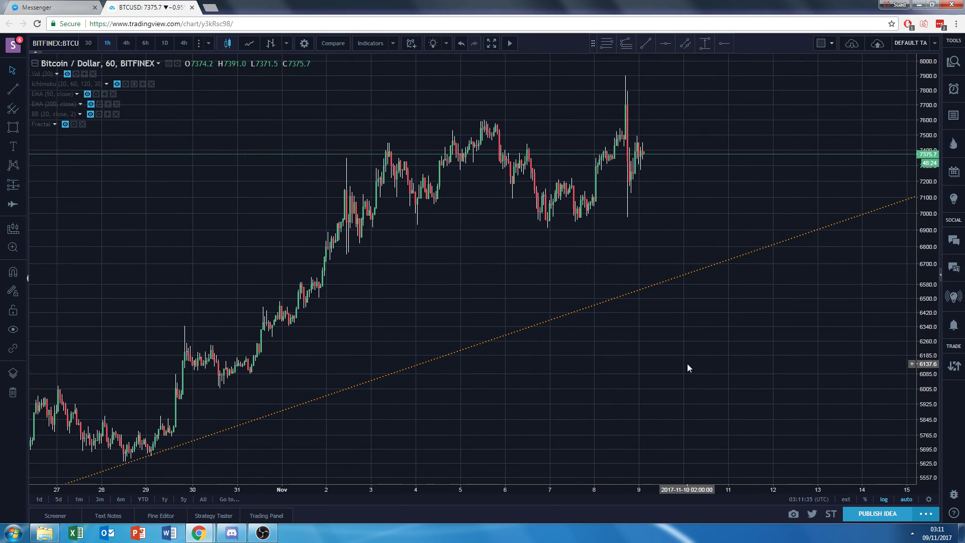
click(14, 89)
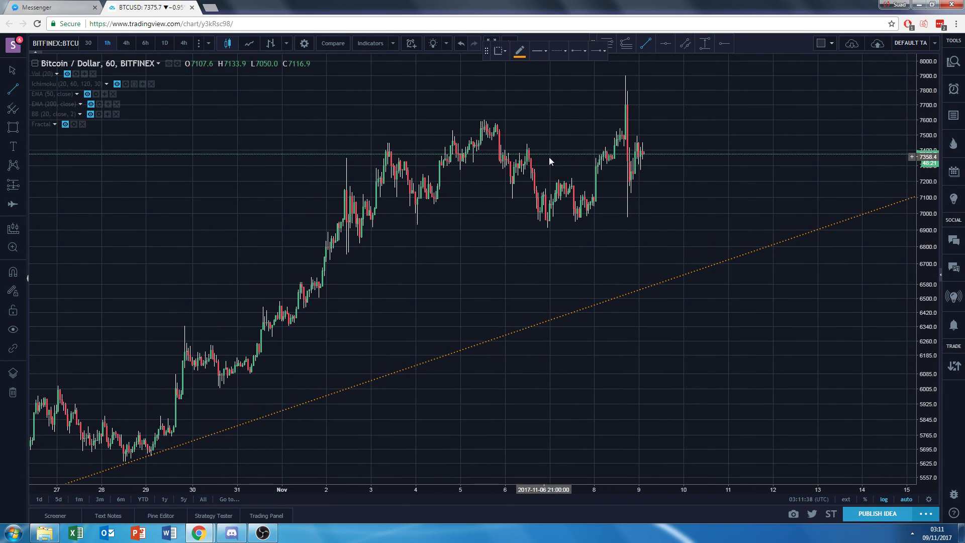
click(497, 124)
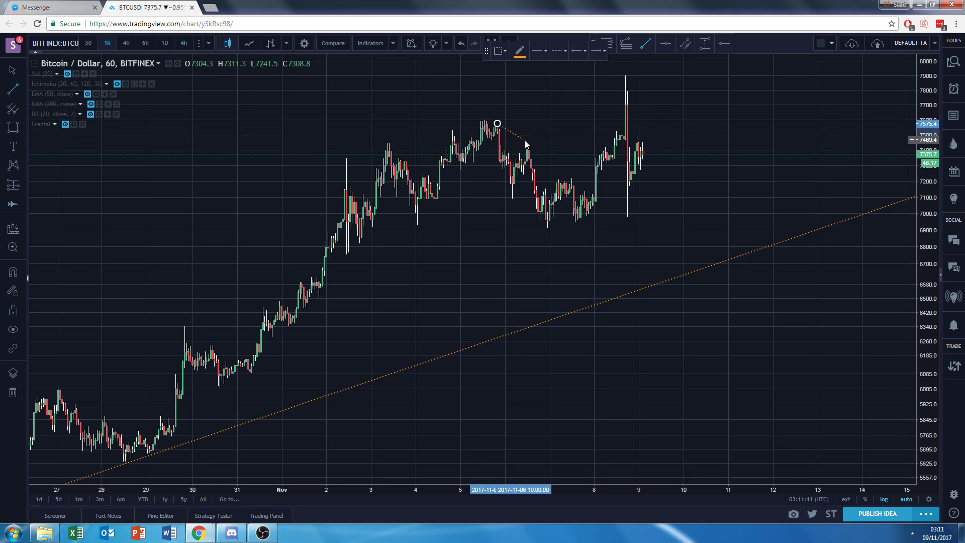
click(544, 155)
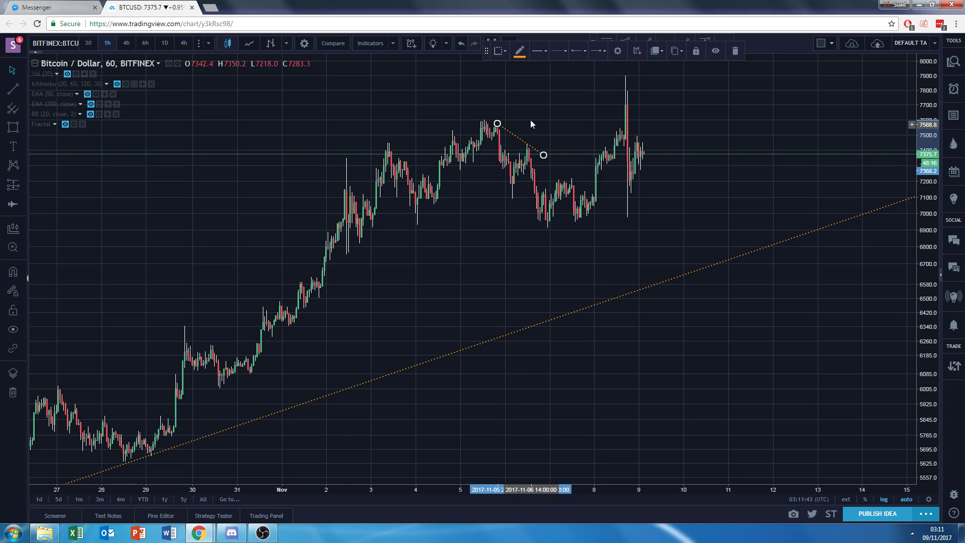
drag(497, 126, 488, 120)
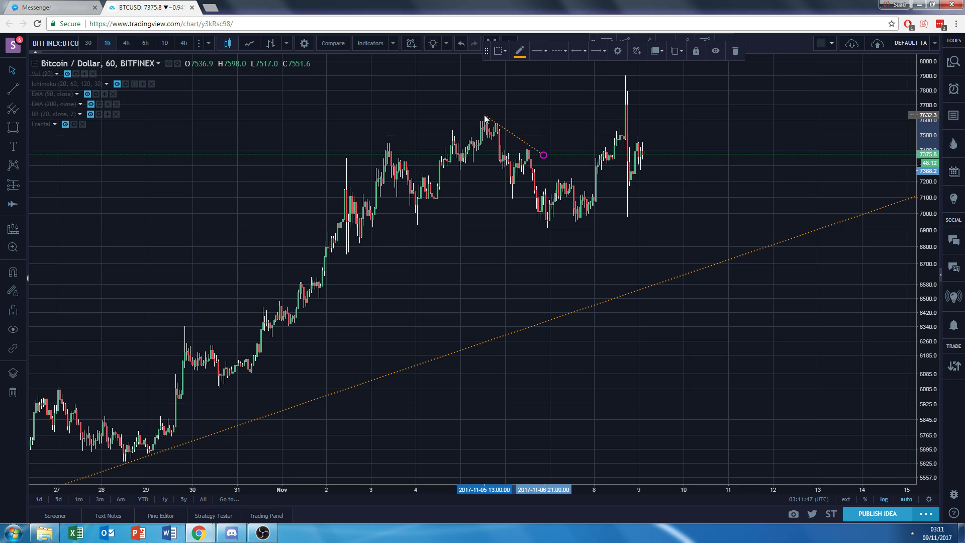
click(563, 146)
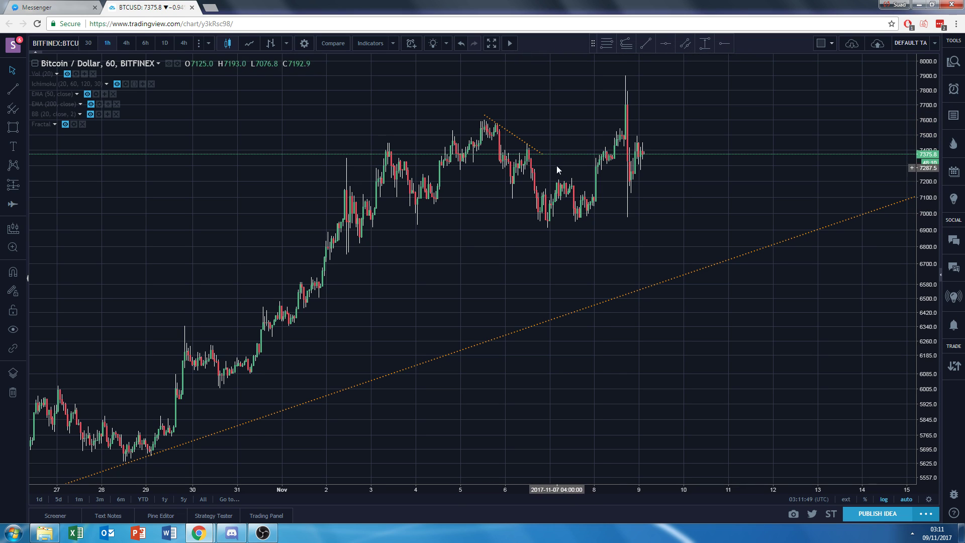
drag(543, 155, 622, 216)
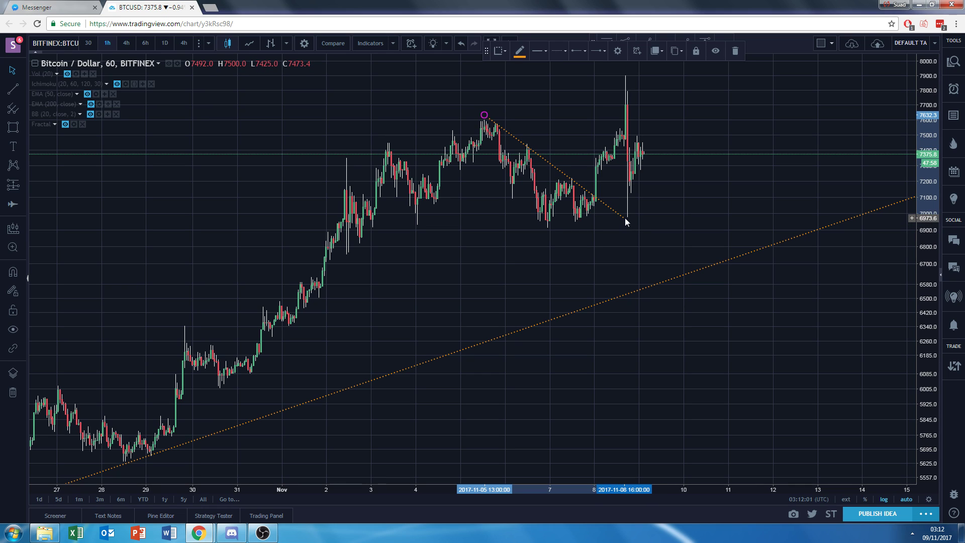
click(617, 181)
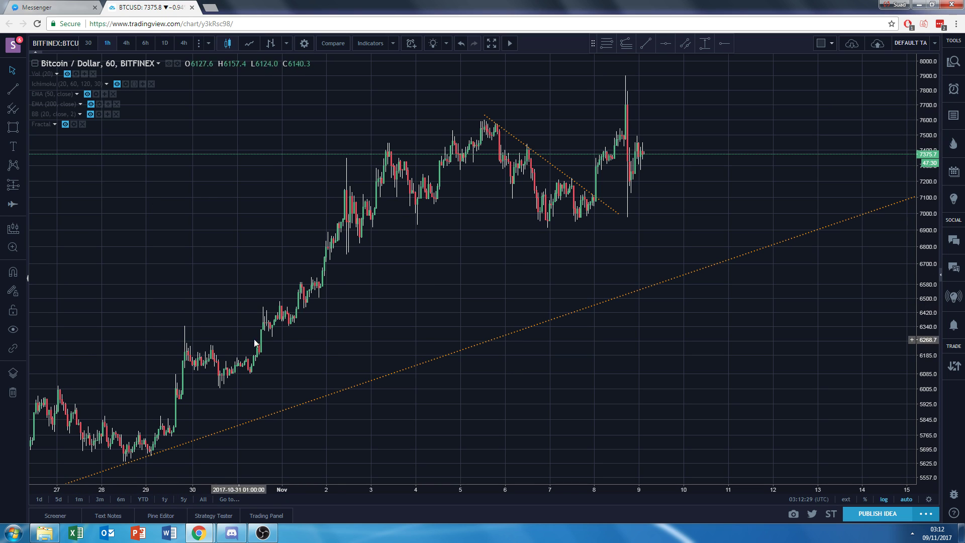
Step: Switch to 4-hour candles and remove all drawings from the chart
scroll(418, 312, down, 3)
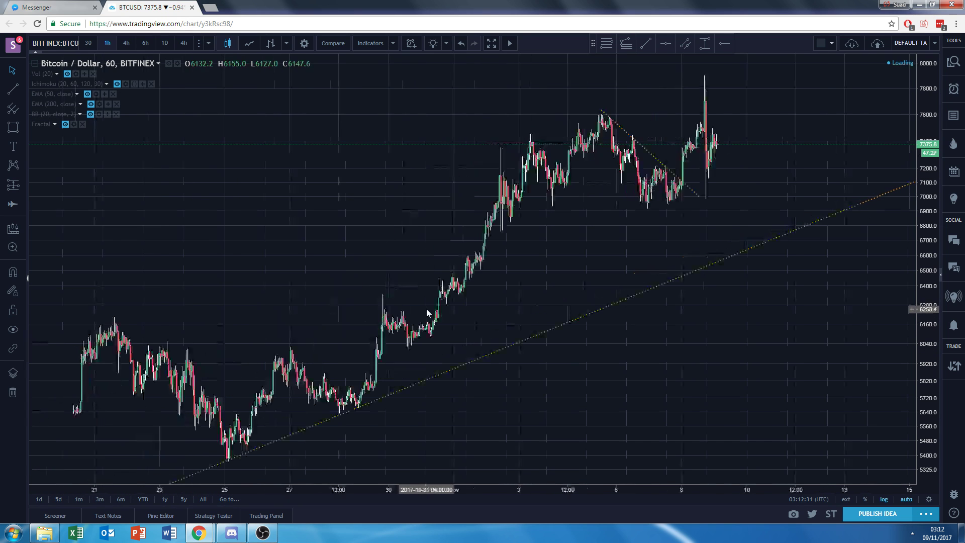
drag(472, 420, 598, 393)
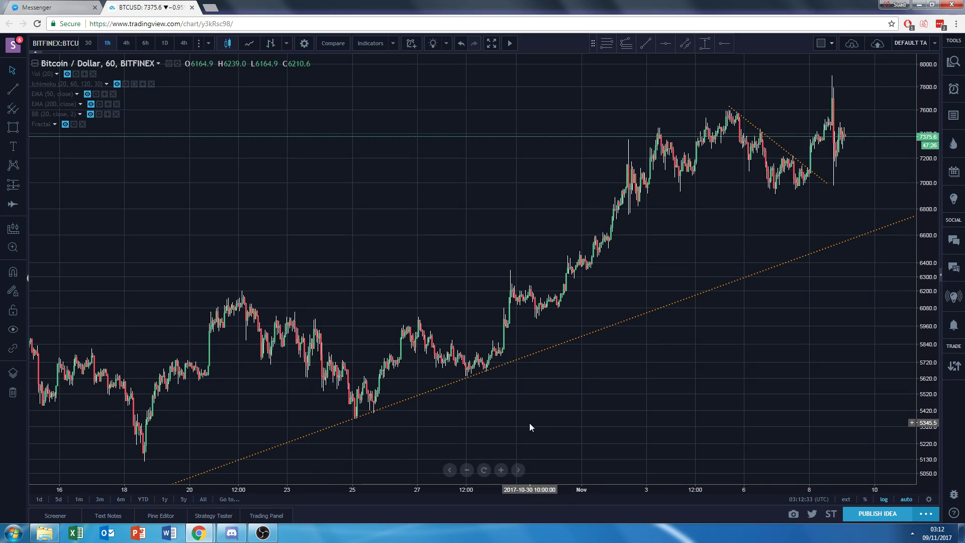
drag(529, 424, 732, 387)
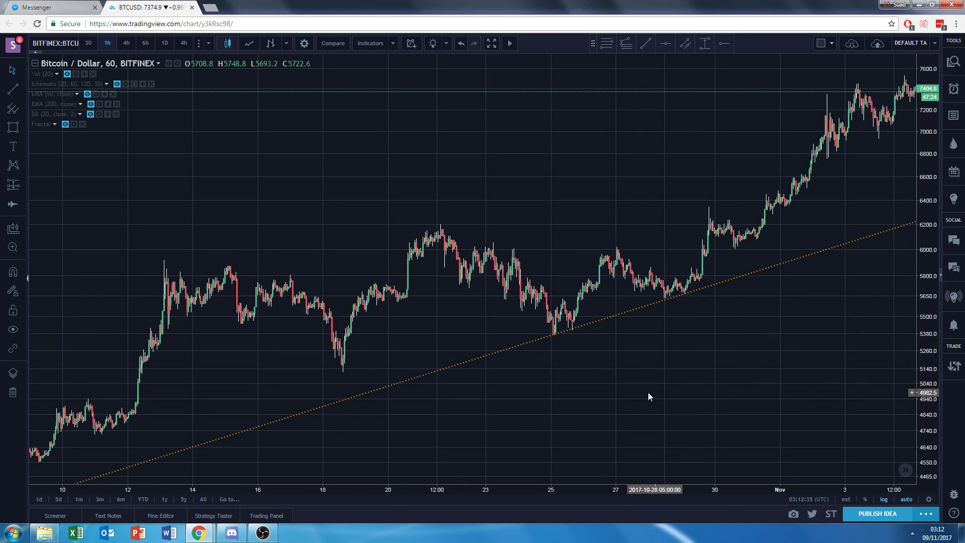
click(127, 43)
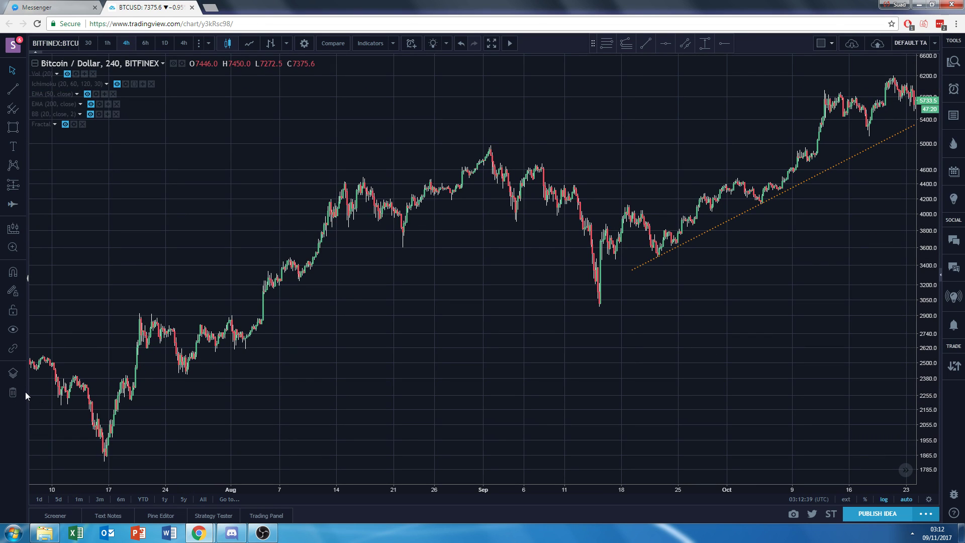
click(24, 391)
click(182, 400)
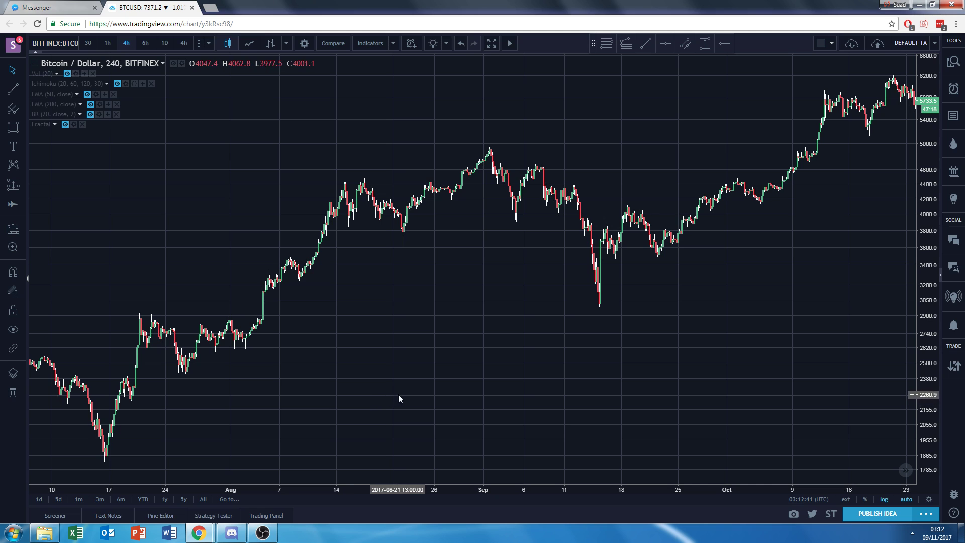
Step: Switch to daily candles and zoom out to show September 2016 to November 2017
drag(398, 394, 594, 398)
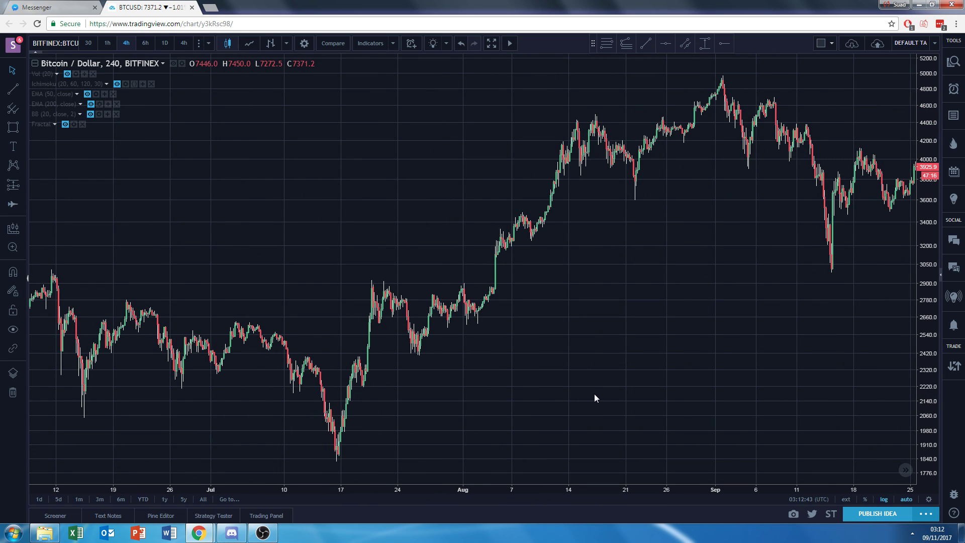
click(166, 44)
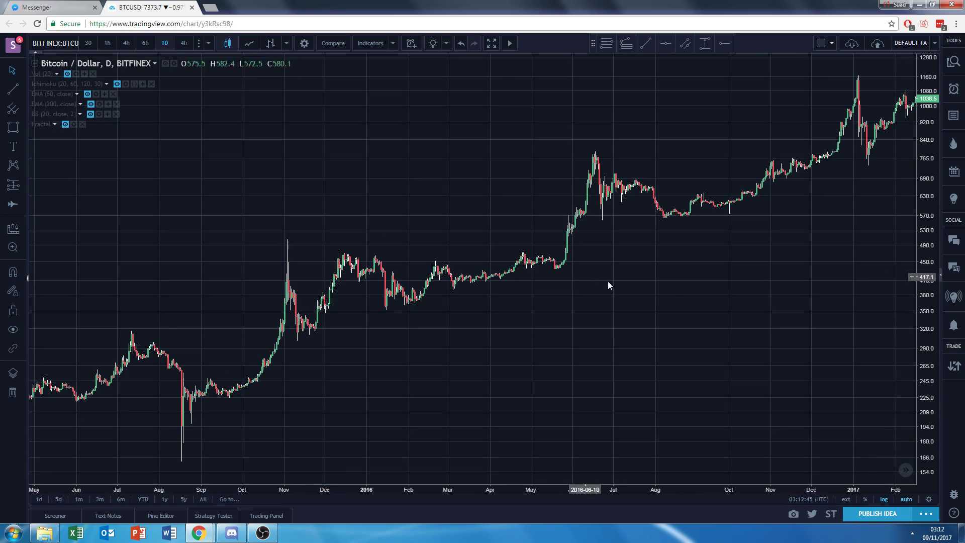
scroll(531, 370, up, 3)
scroll(525, 359, up, 3)
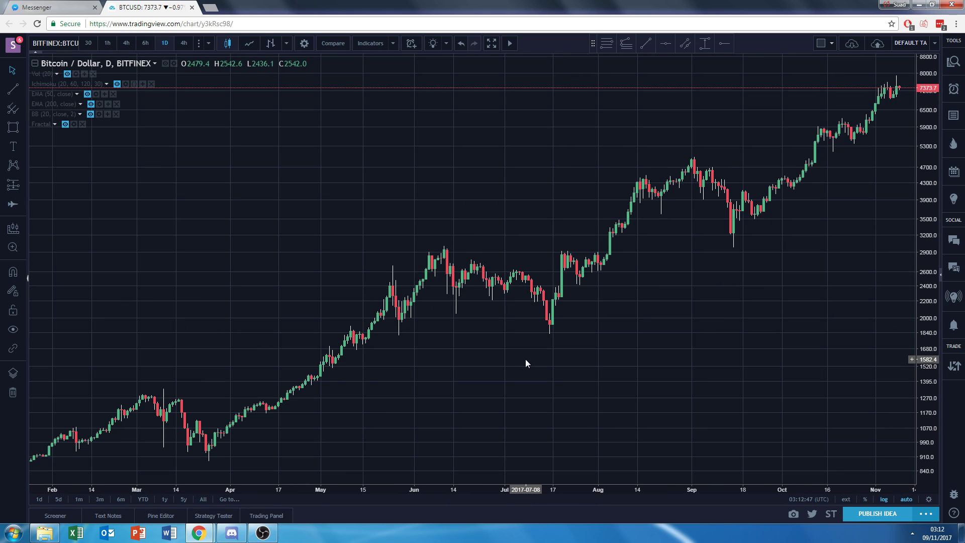
scroll(663, 371, down, 5)
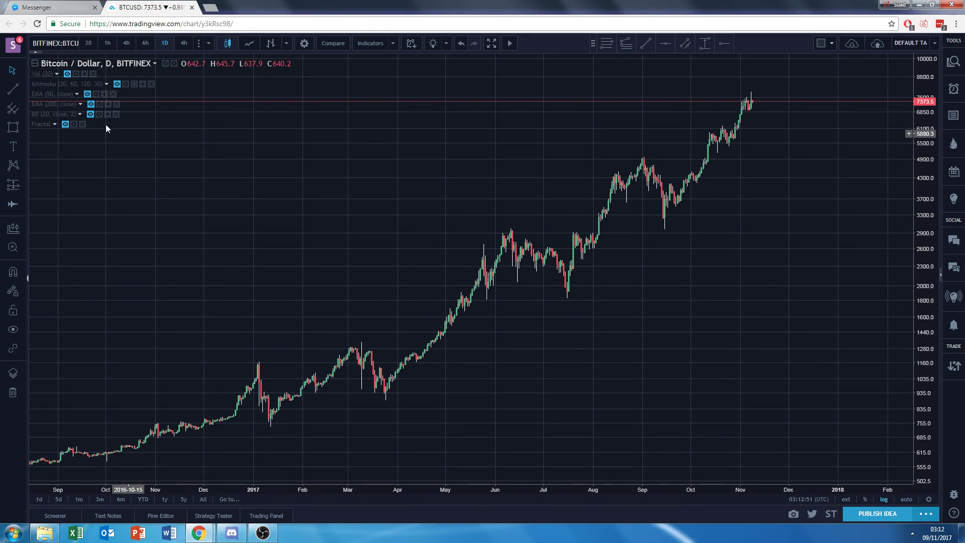
click(645, 44)
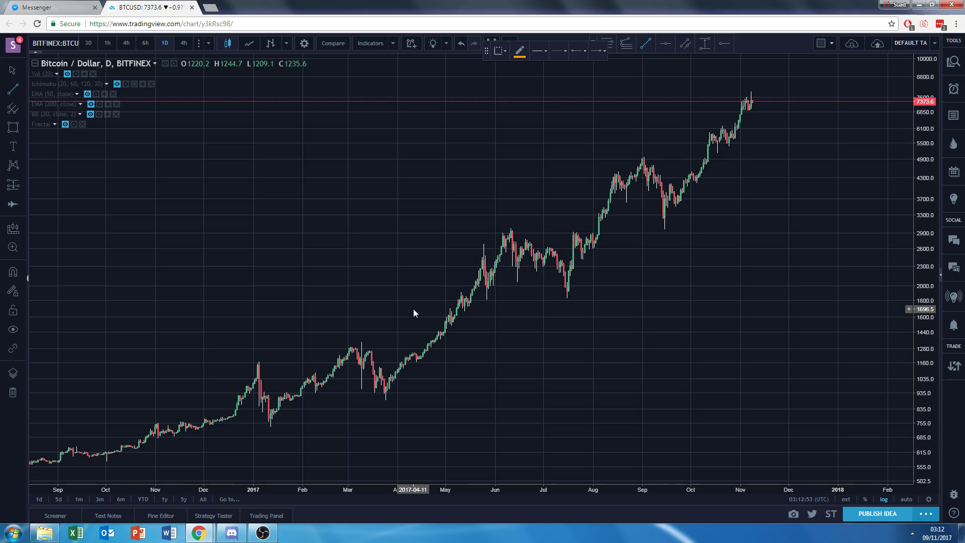
Step: Draw a rising resistance line through the January and June 2017 peaks, from December 2016 to mid-November
click(258, 361)
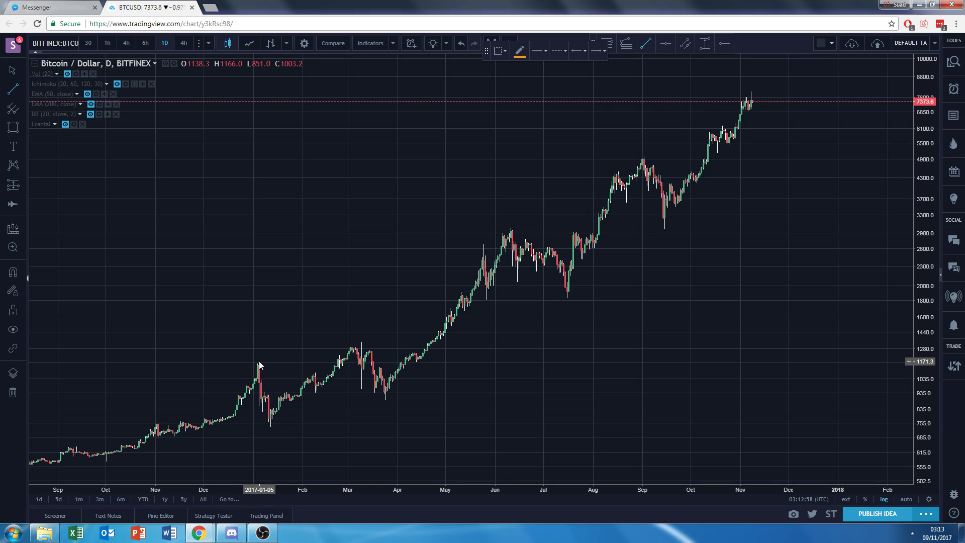
click(514, 230)
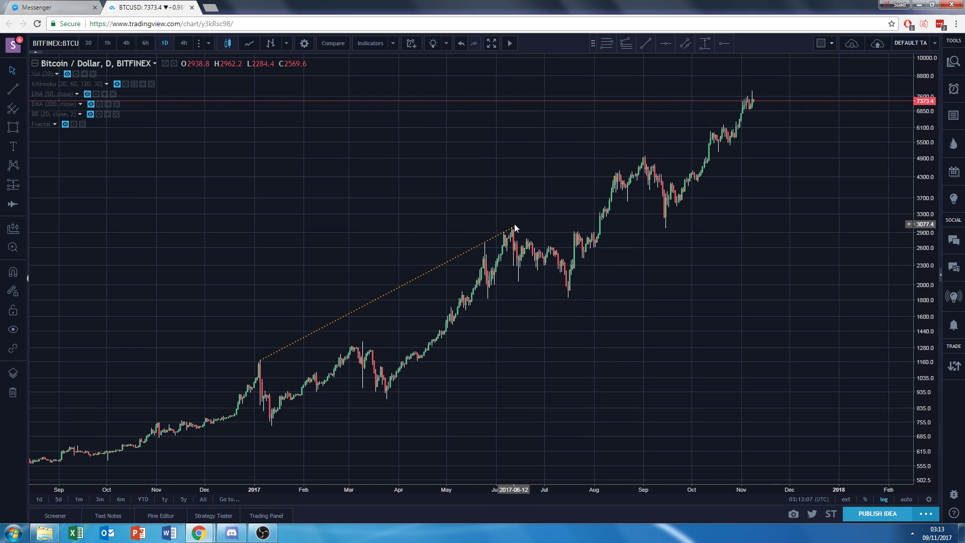
drag(513, 229, 797, 74)
click(679, 294)
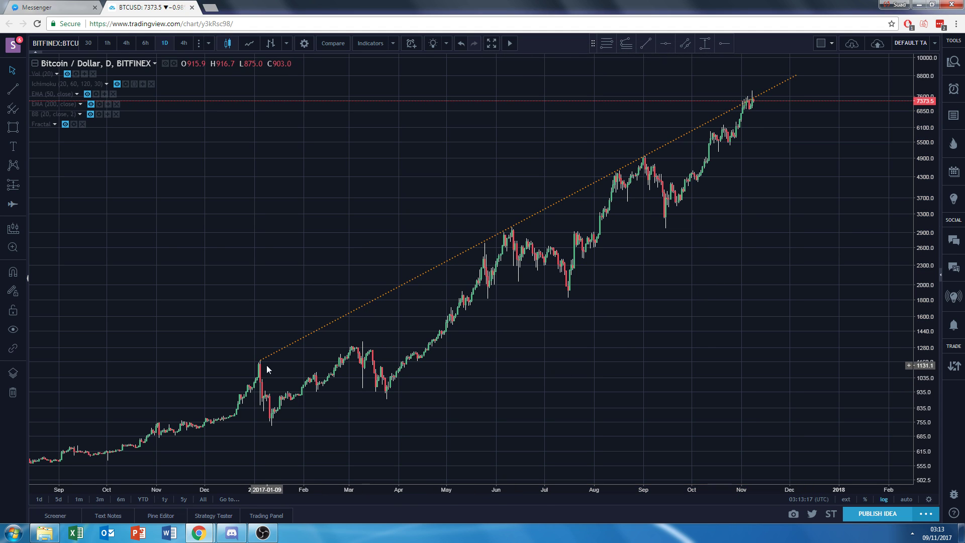
drag(260, 361, 203, 391)
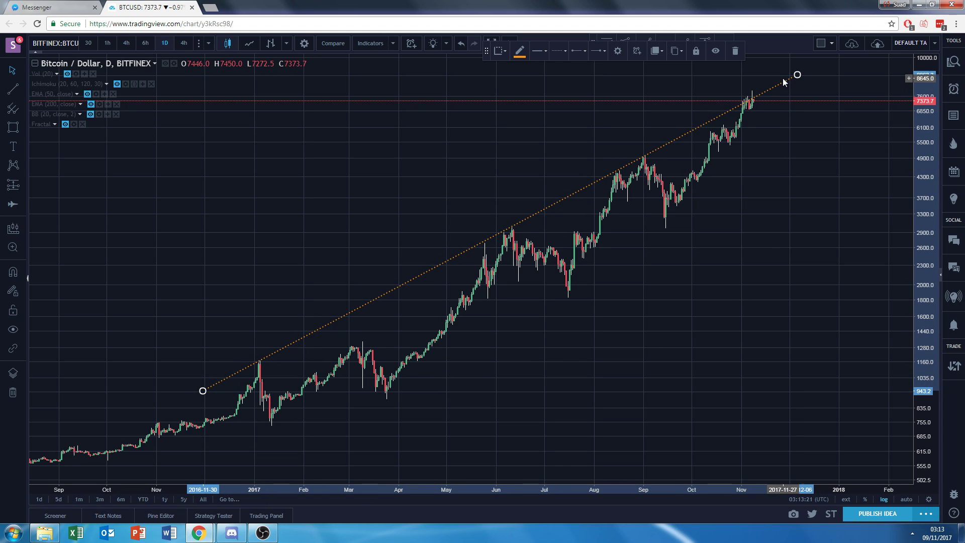
drag(798, 75, 802, 73)
click(719, 204)
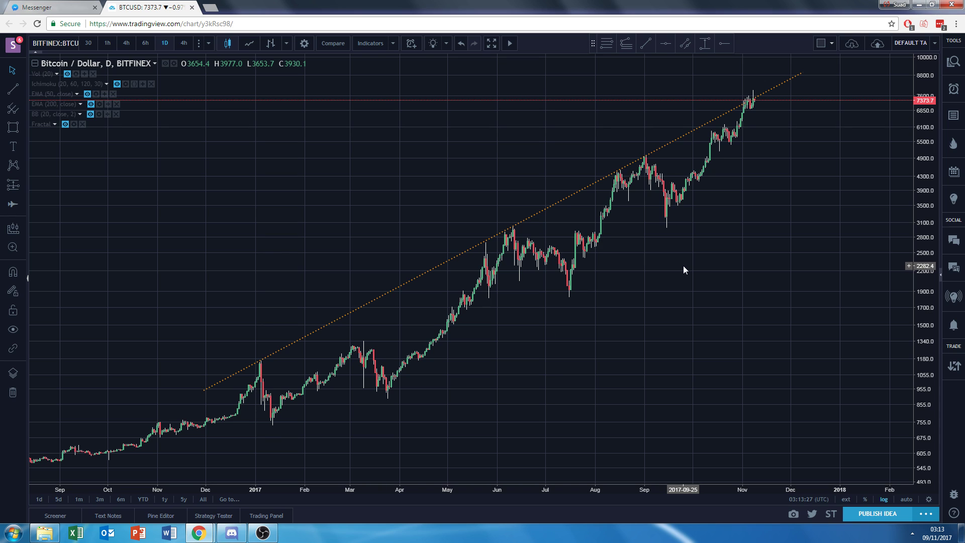
Step: Reframe the chart to show October 2016 through May 2018
scroll(684, 266, up, 3)
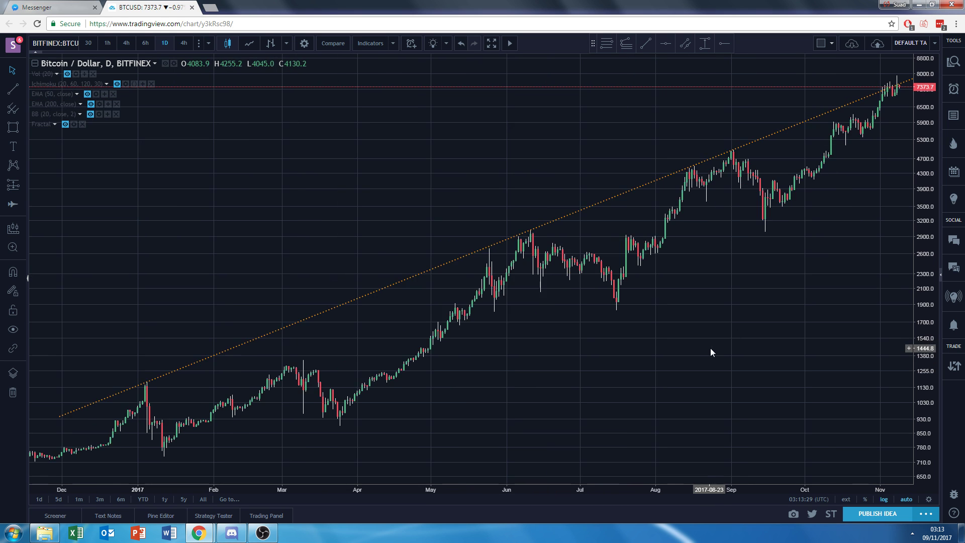
drag(710, 347, 463, 372)
scroll(518, 256, up, 3)
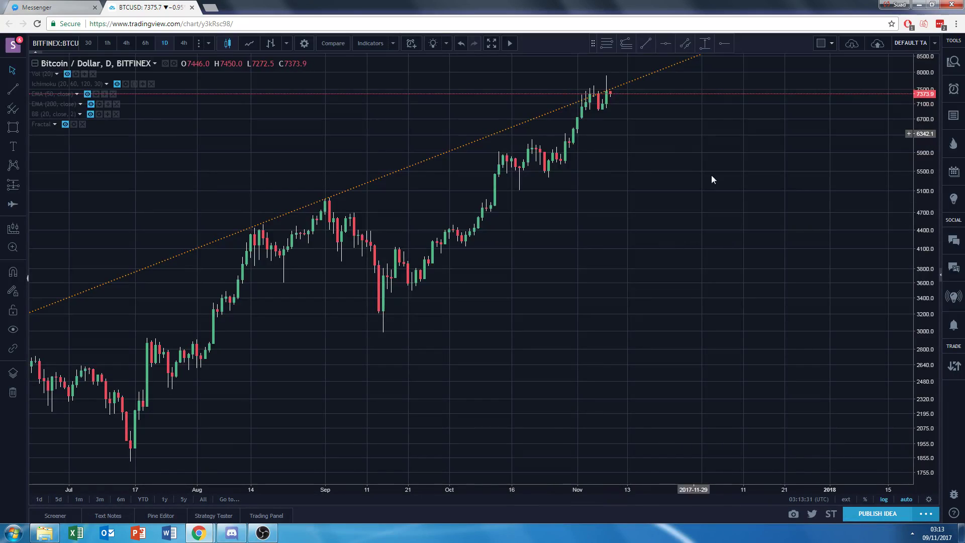
scroll(606, 333, down, 5)
drag(528, 302, 369, 309)
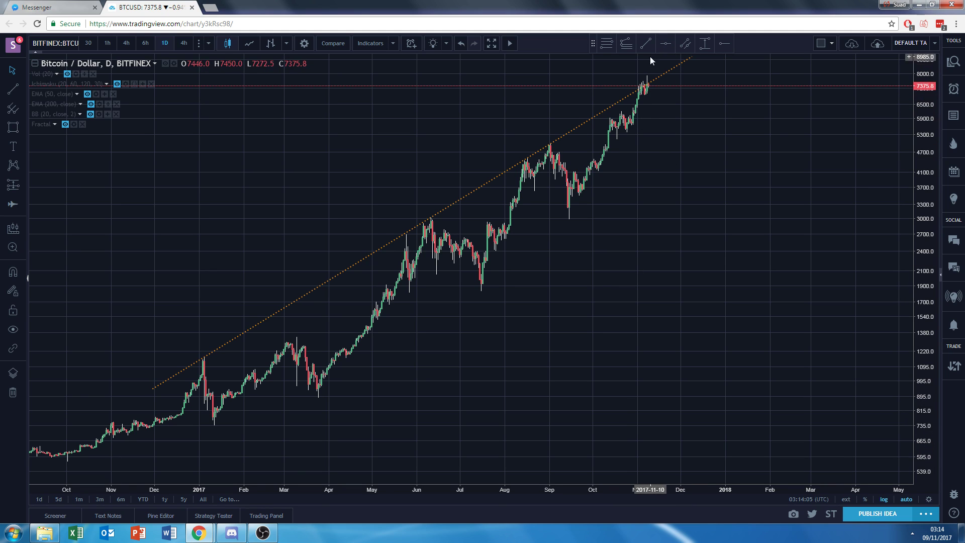
Step: Load the ZCoin / Bitcoin XZCBTC chart via 'XZ' and set it to daily candles
click(51, 44)
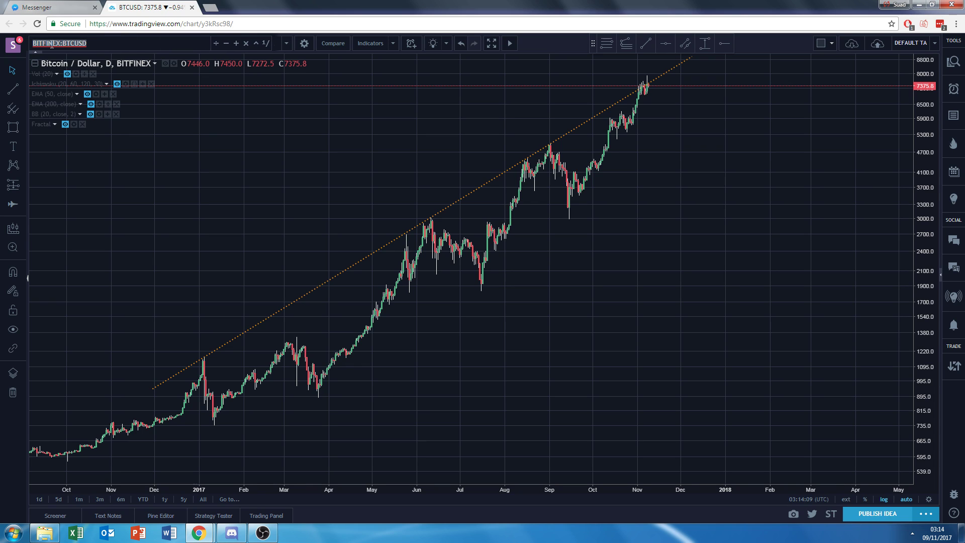
text(XZC)
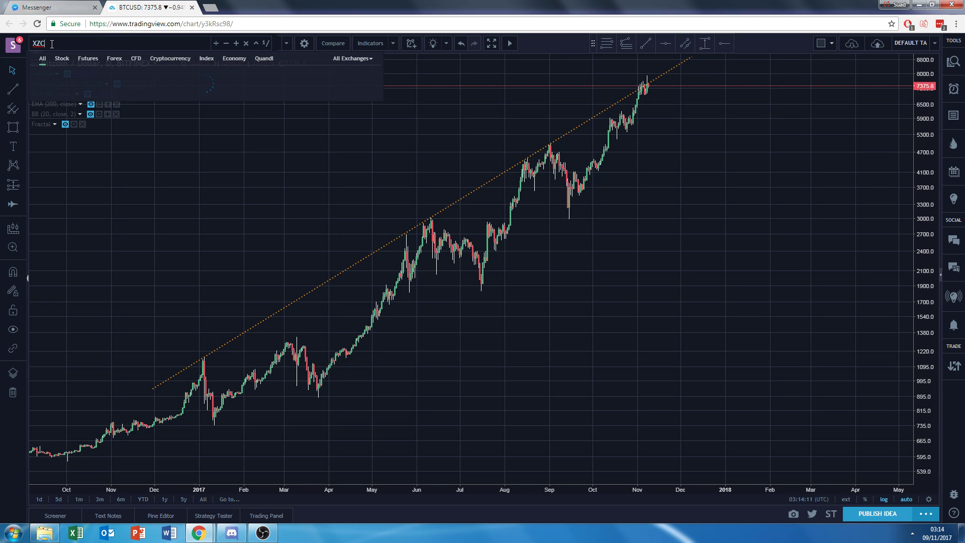
click(105, 76)
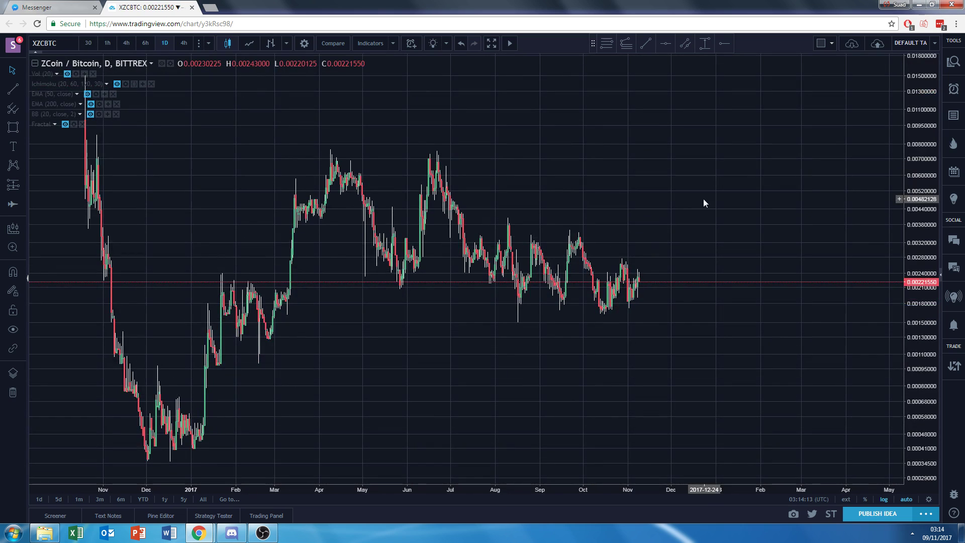
click(124, 43)
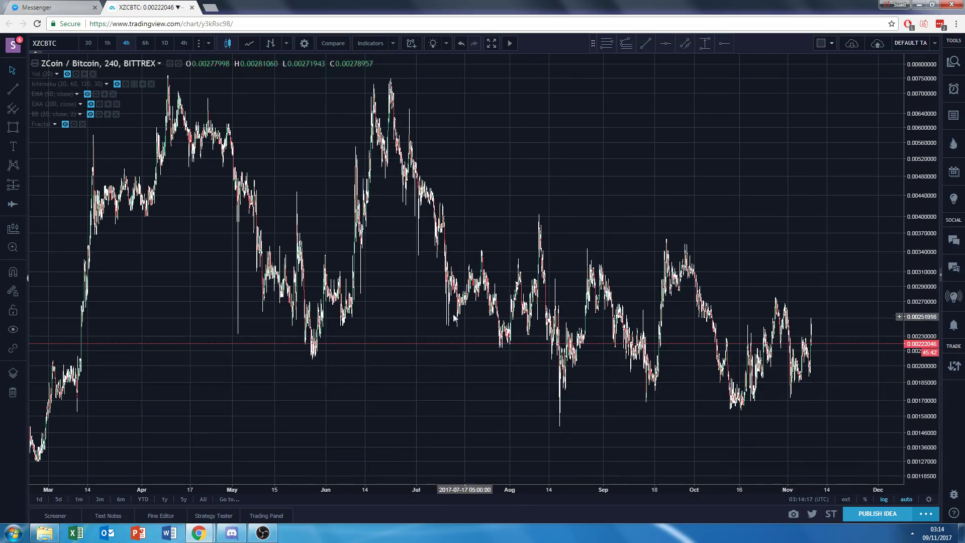
click(165, 44)
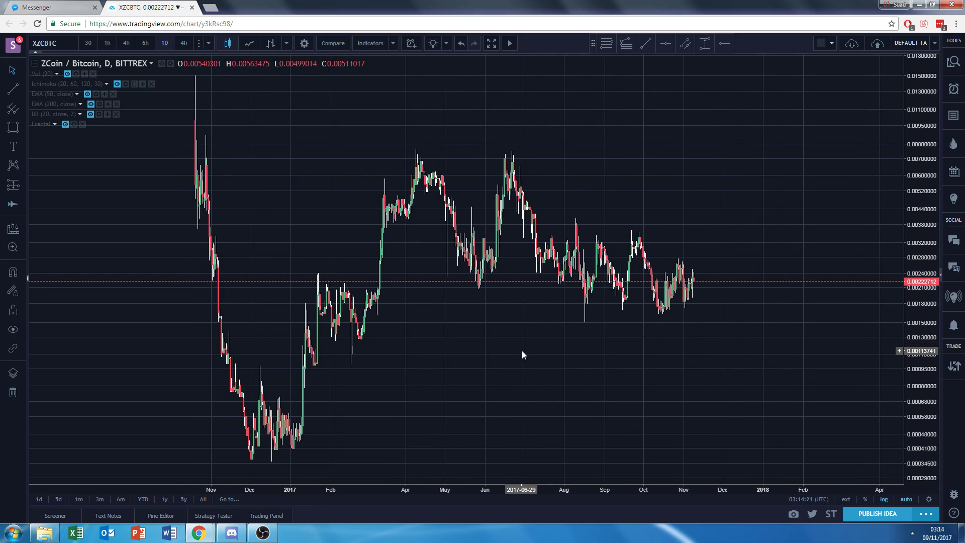
scroll(521, 354, up, 3)
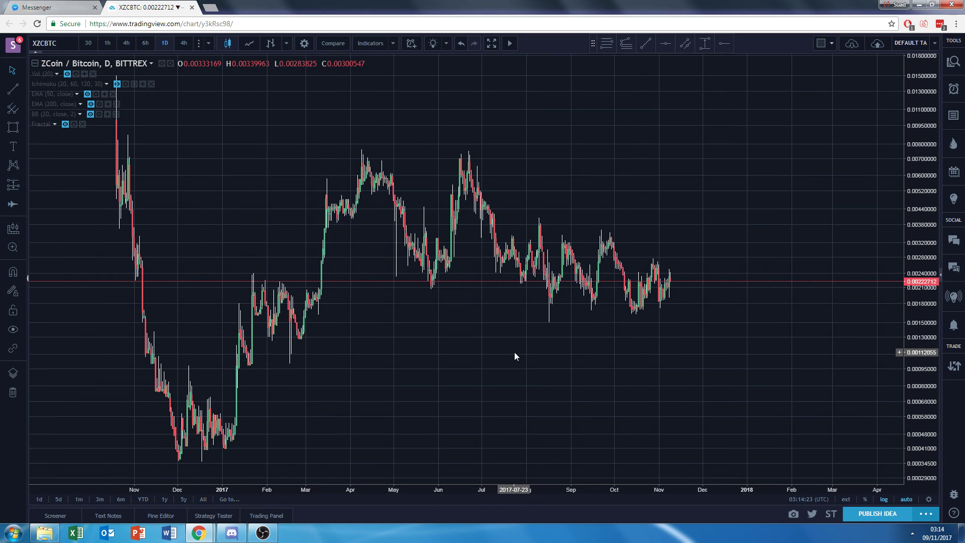
click(12, 90)
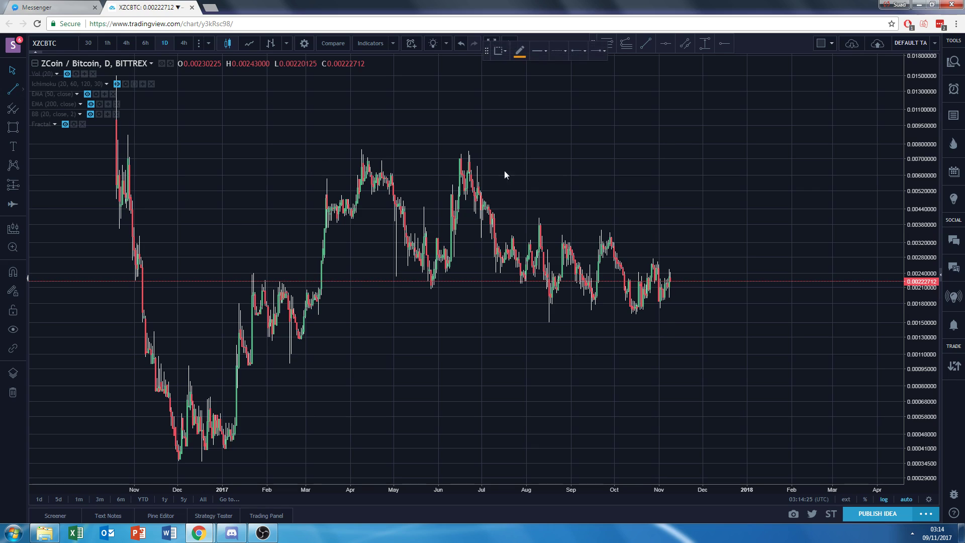
Step: Draw a trial falling line from the June 2017 peak, adjust it, then delete it
click(475, 164)
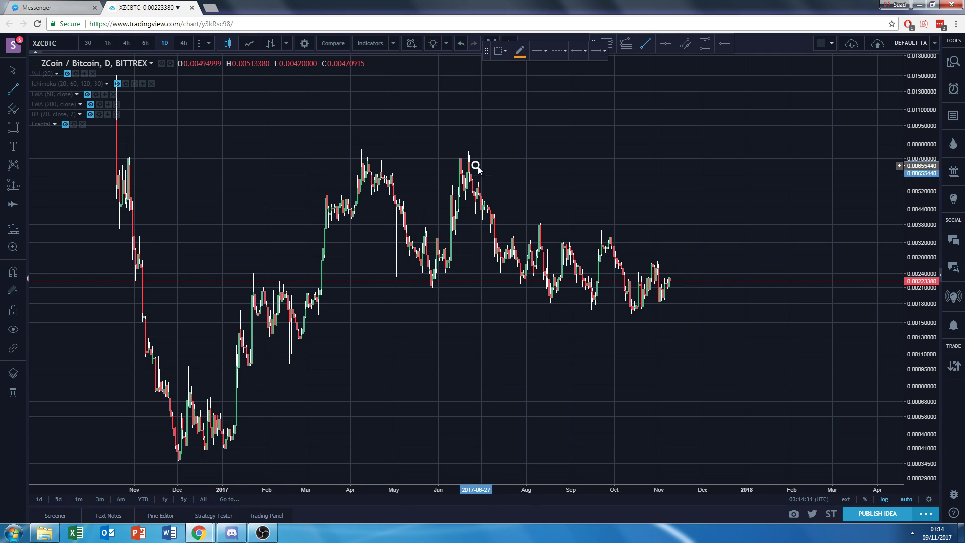
click(730, 299)
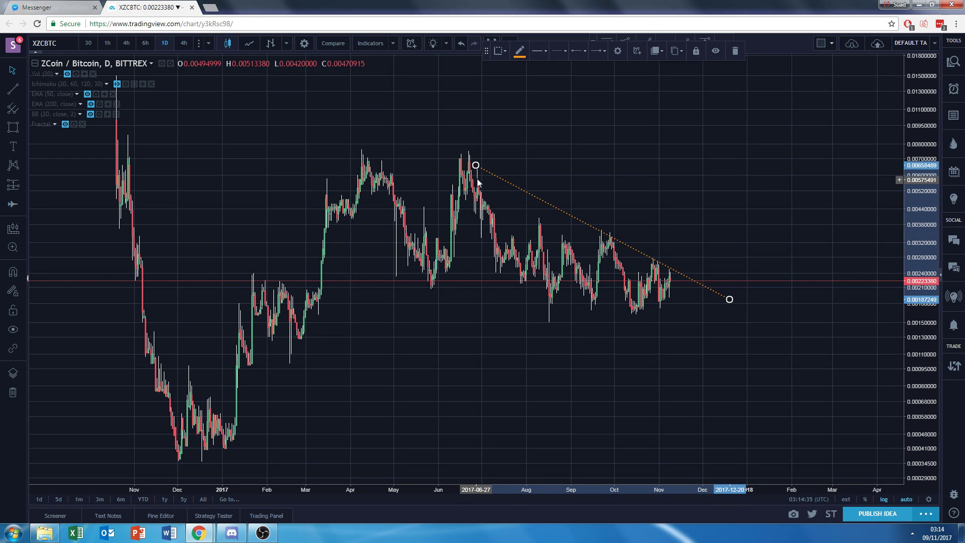
drag(475, 165, 451, 140)
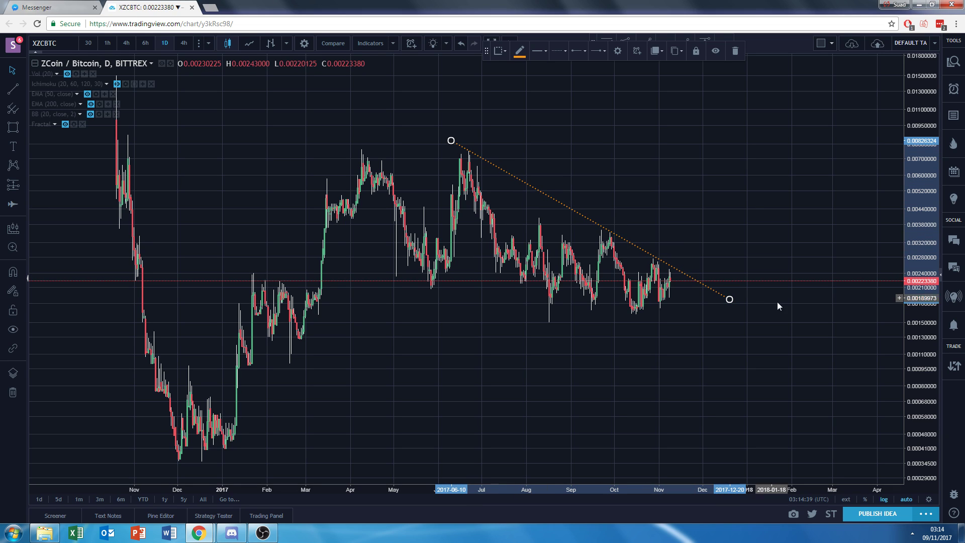
drag(729, 299, 639, 232)
key(Delete)
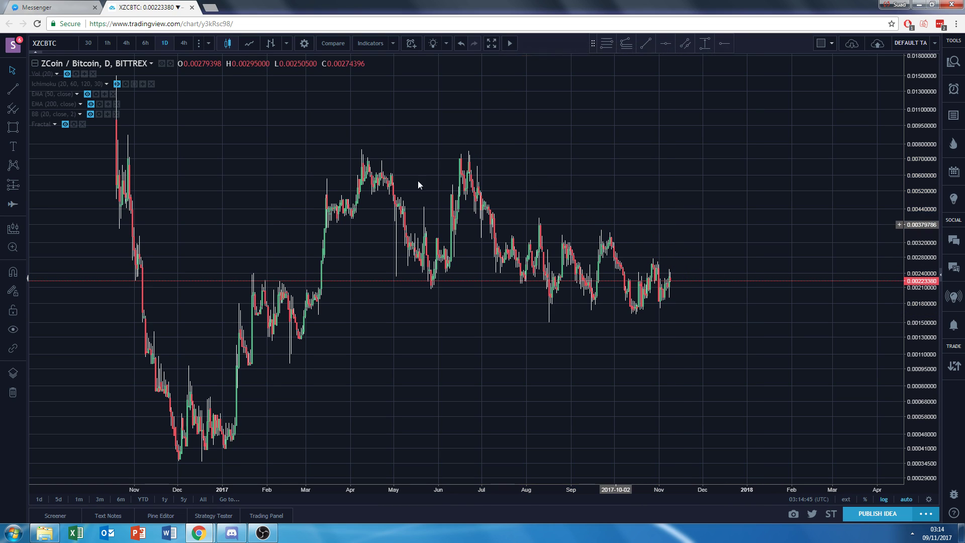
Step: Draw a new falling line from above the June peak through the late-September high, extended past November
click(13, 90)
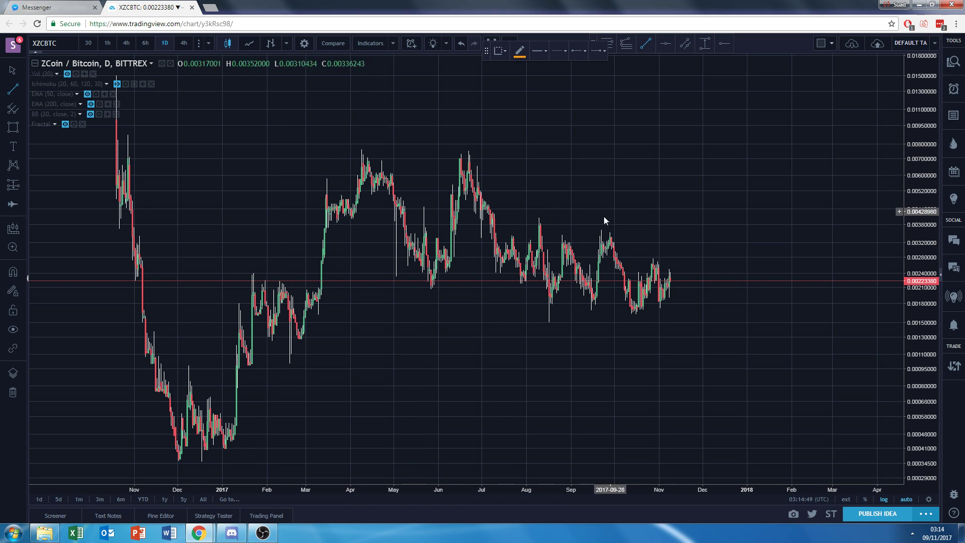
click(468, 150)
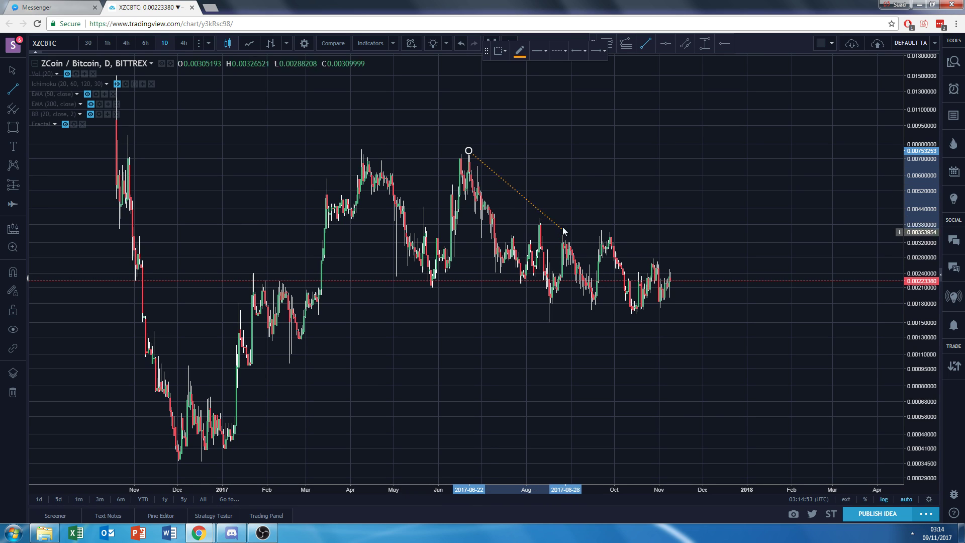
click(623, 290)
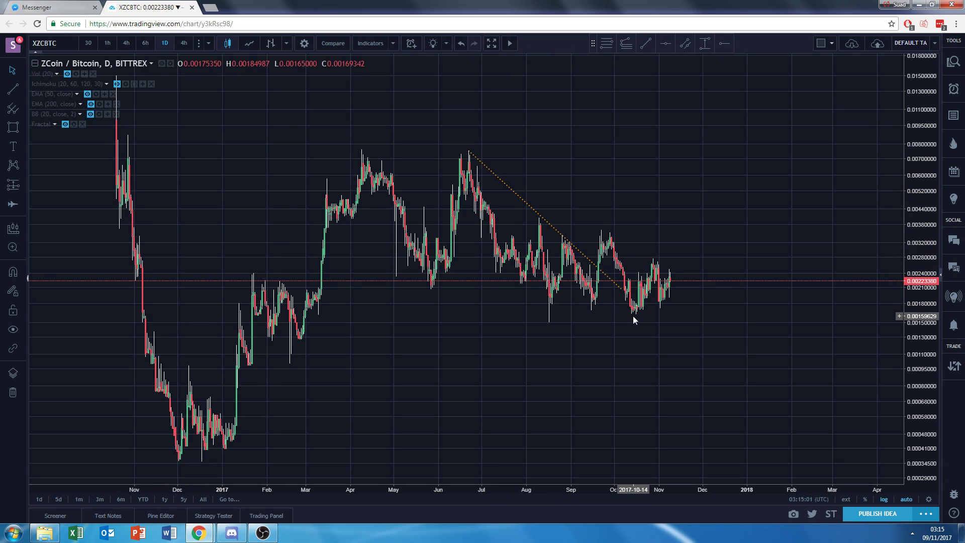
mouse_move(623, 292)
mouse_down()
mouse_move(688, 279)
mouse_move(749, 296)
mouse_move(672, 274)
mouse_move(616, 241)
mouse_up()
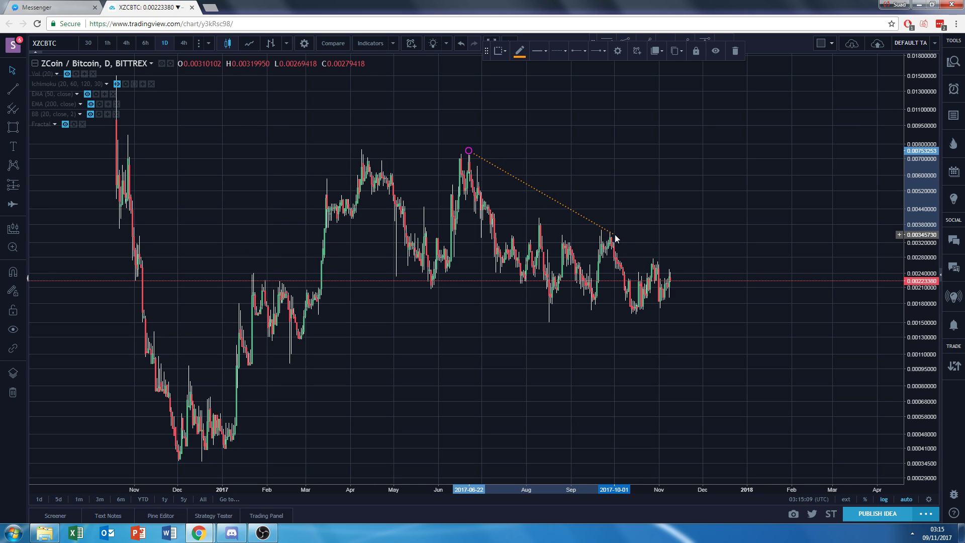
click(578, 242)
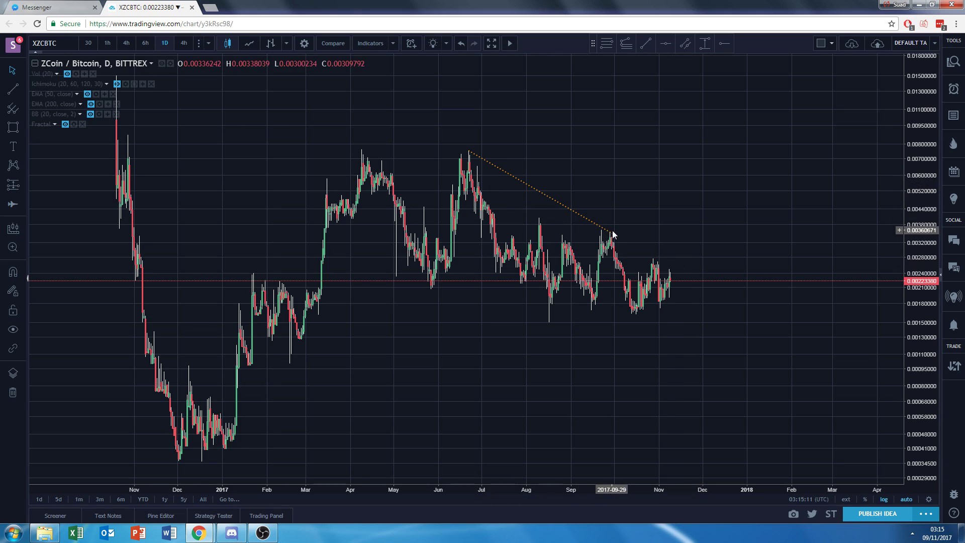
drag(611, 238, 755, 318)
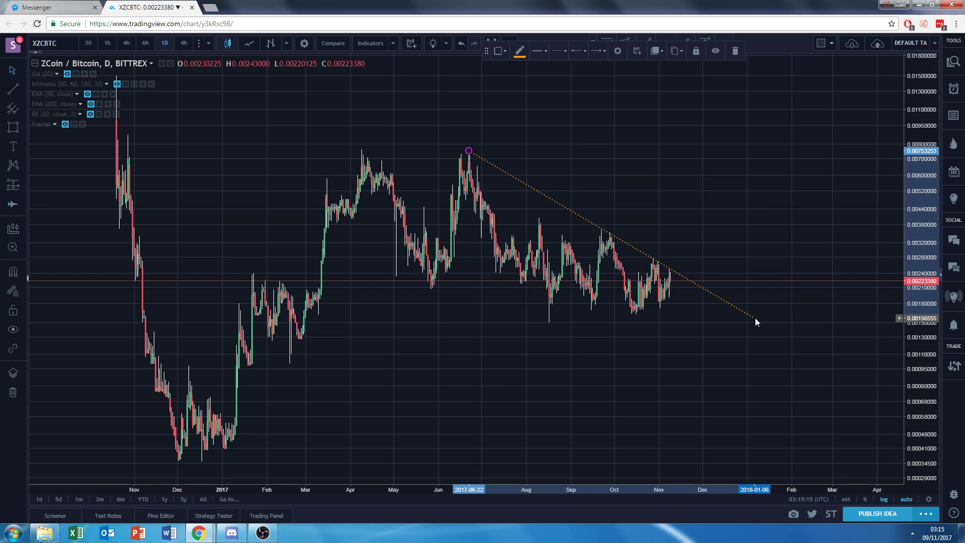
click(621, 220)
drag(469, 152, 439, 134)
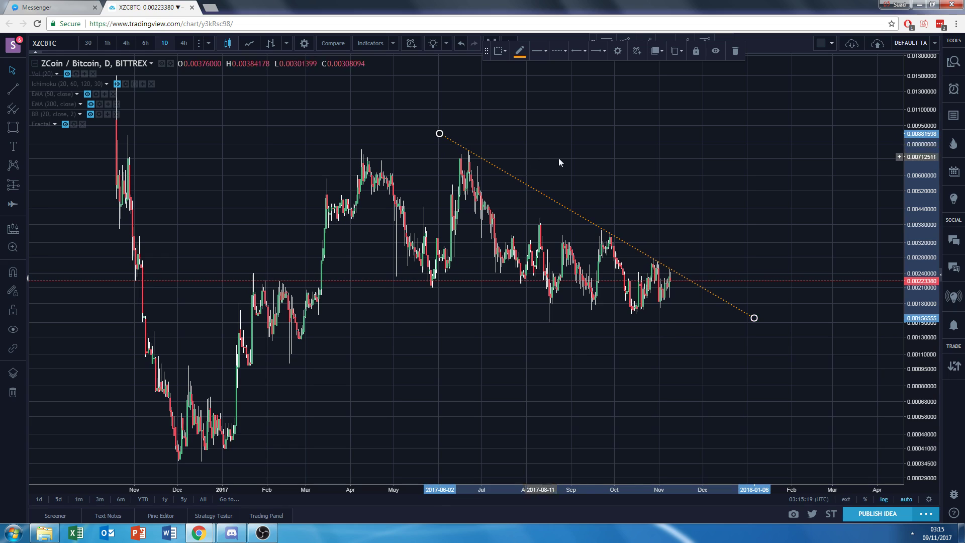
click(617, 180)
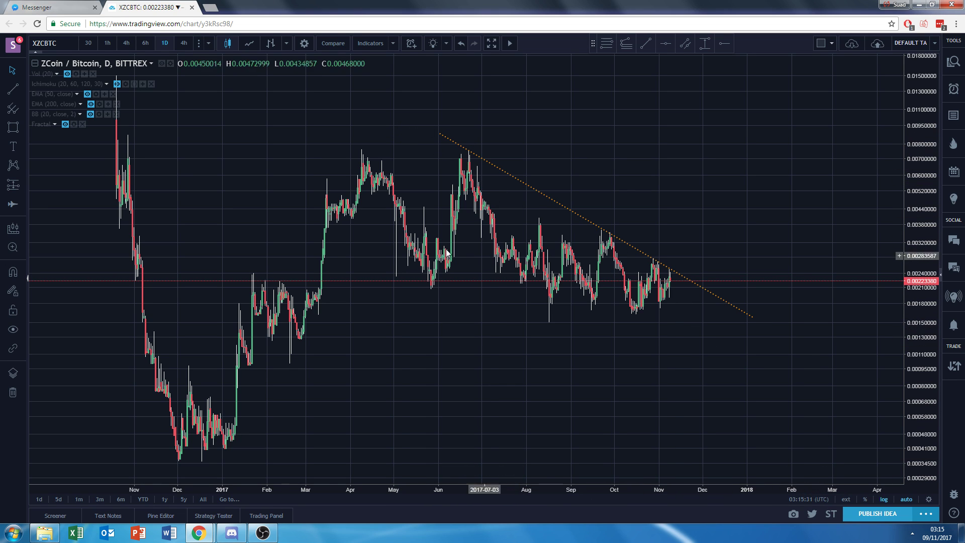
Step: Draw a flat support line near 0.00164 BTC from March 2017 to the falling resistance line
key(alt+t)
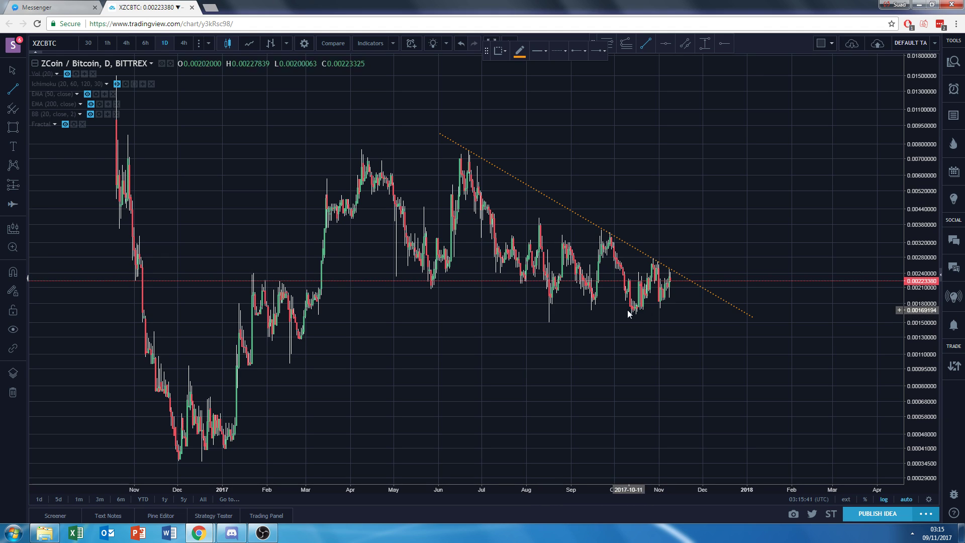
click(482, 312)
click(730, 317)
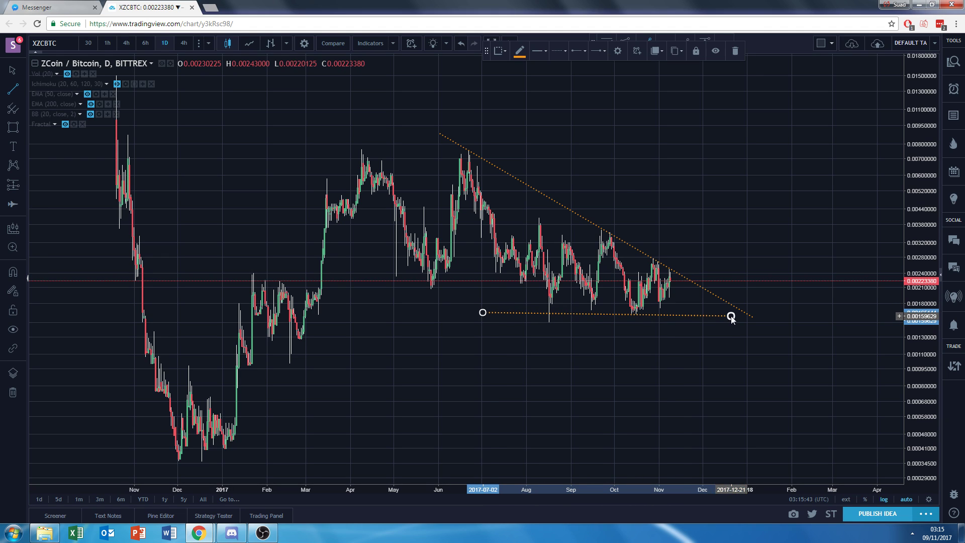
click(621, 331)
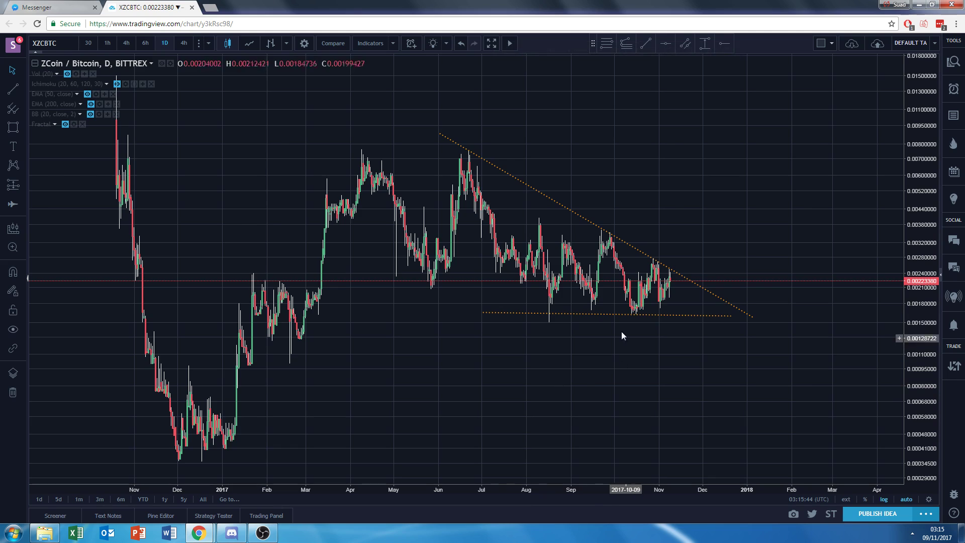
drag(483, 314, 308, 315)
drag(730, 318, 746, 315)
click(468, 330)
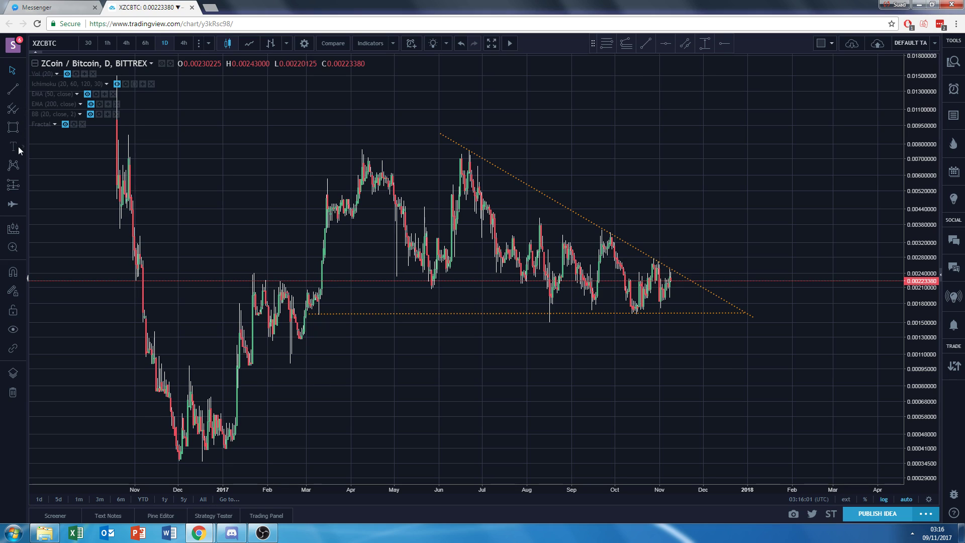
click(24, 184)
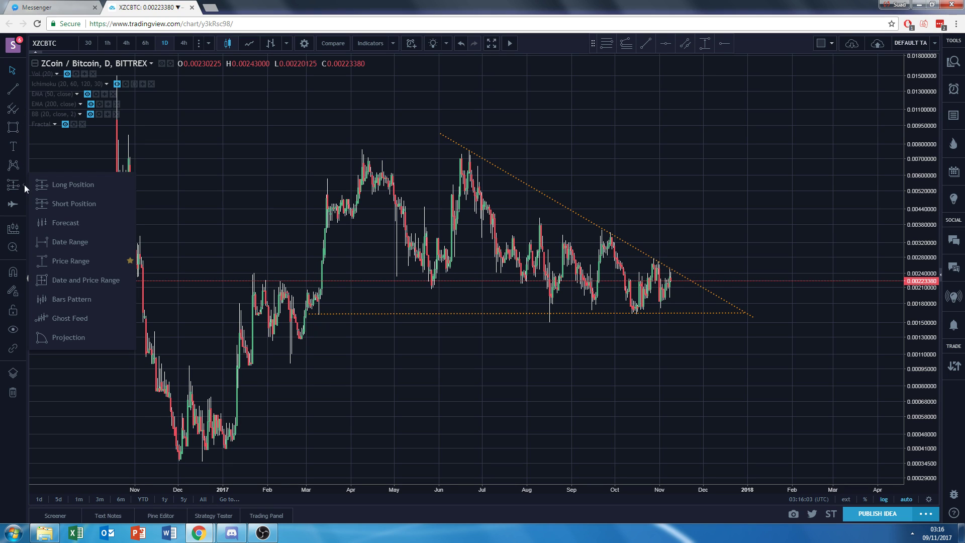
click(62, 241)
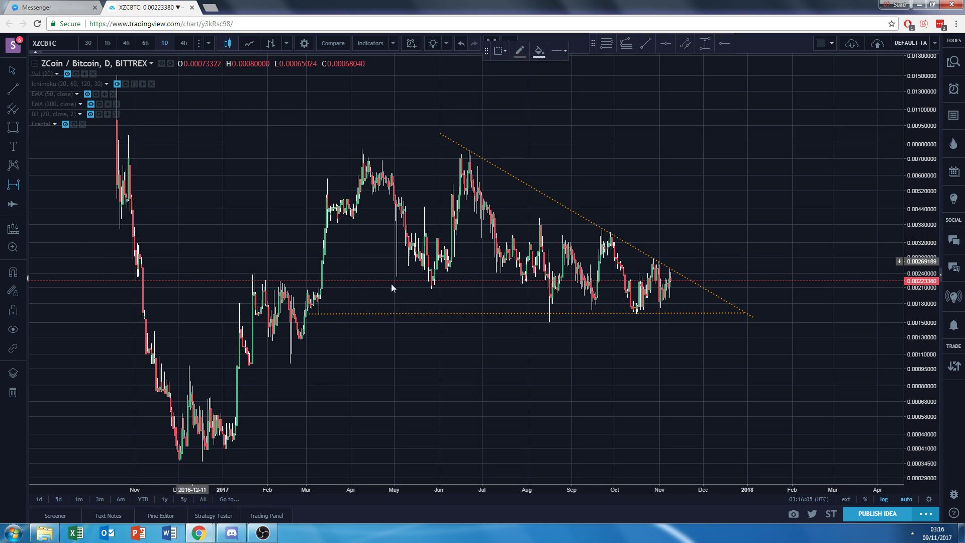
click(320, 313)
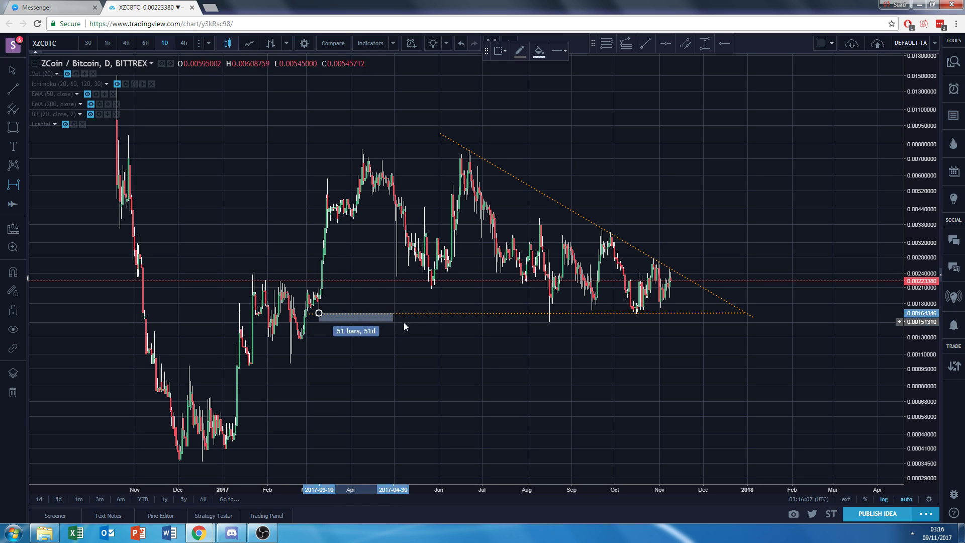
click(551, 317)
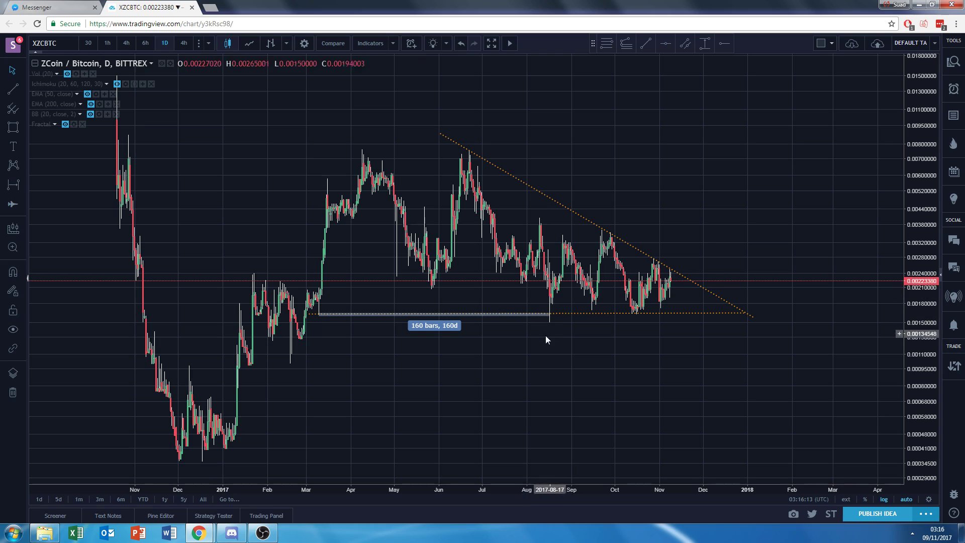
click(487, 315)
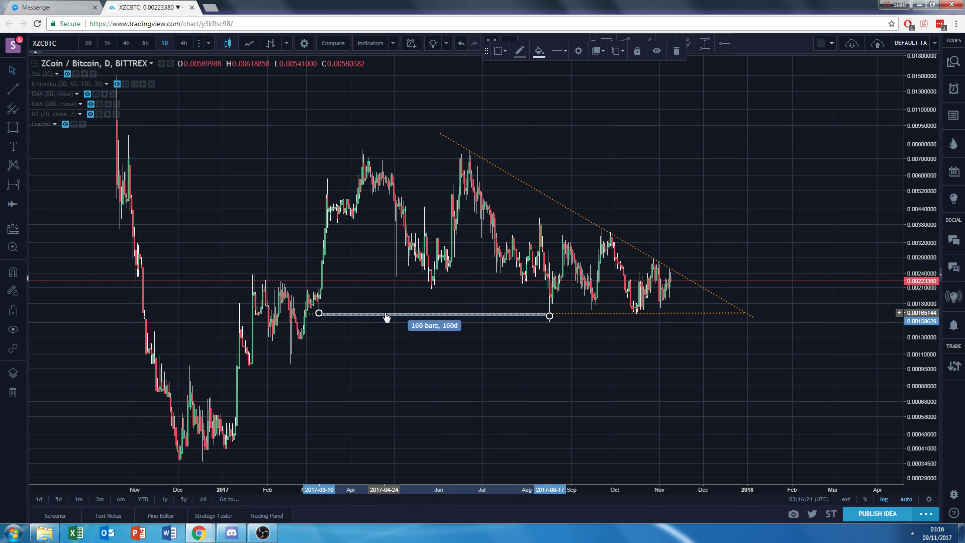
key(Delete)
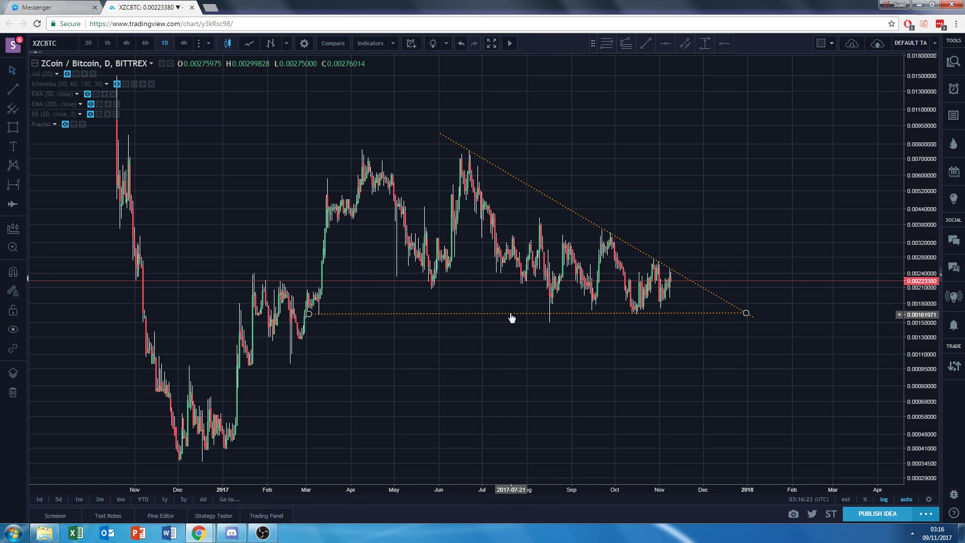
Step: Swap the flat support for a falling trendline from late April past November
key(Delete)
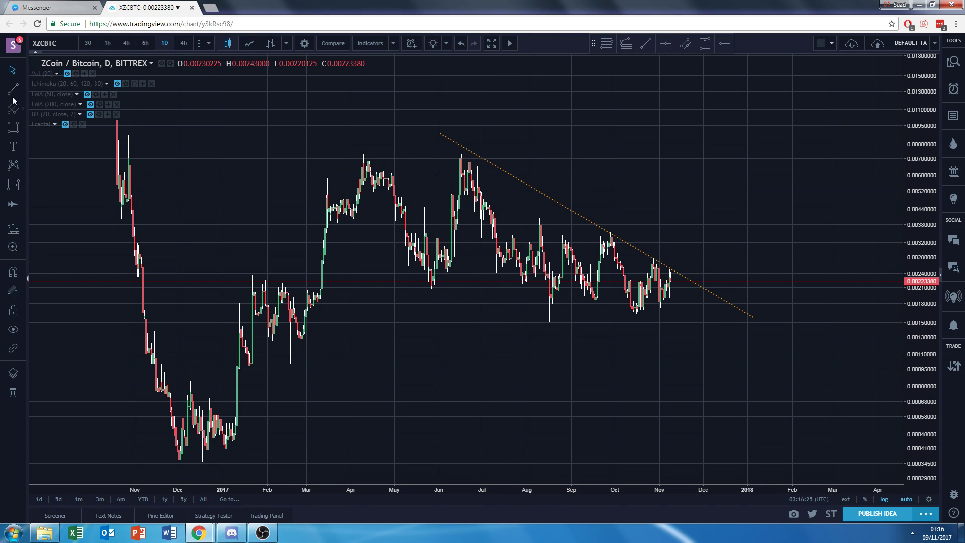
click(431, 288)
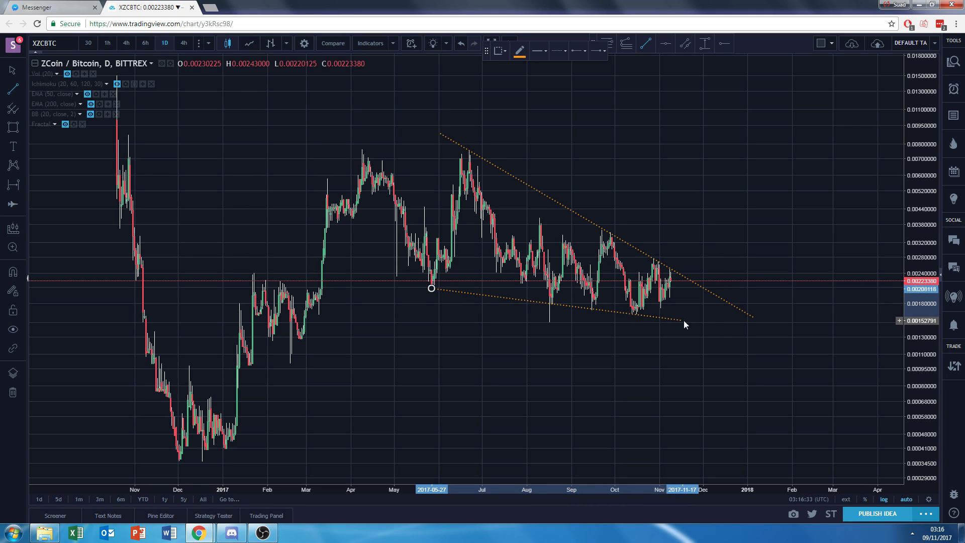
click(764, 331)
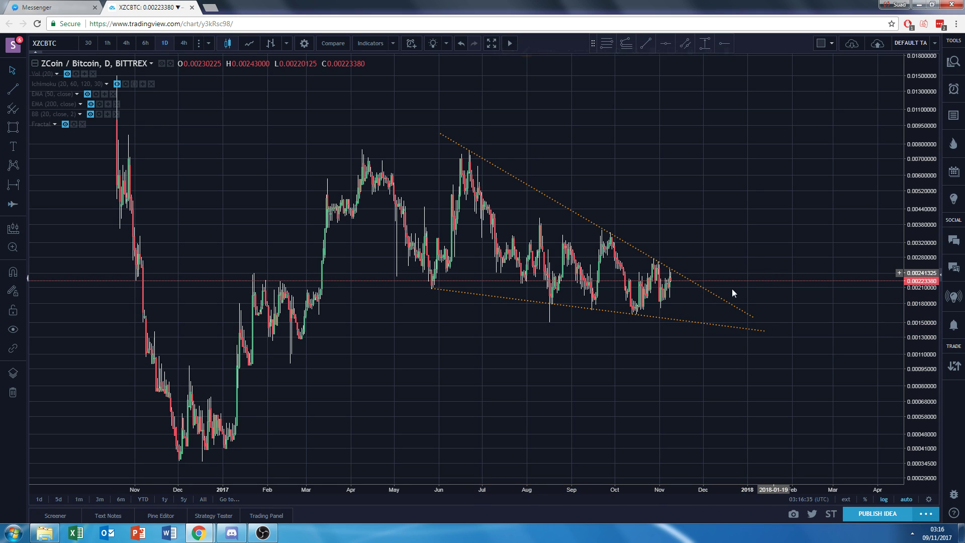
drag(433, 289, 382, 283)
click(617, 342)
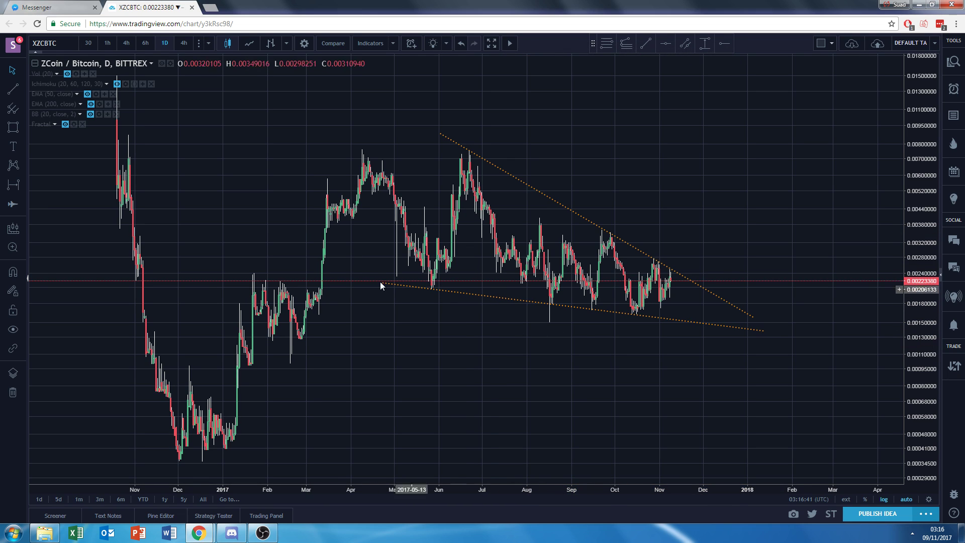
Step: Measure the 79-bar date range between the May low and the next low, then delete it
click(12, 185)
click(433, 288)
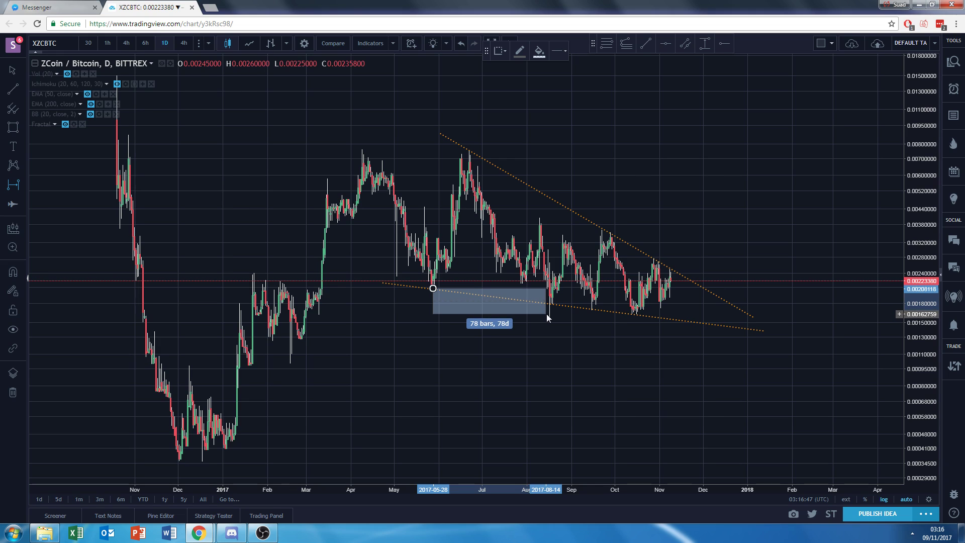
click(546, 313)
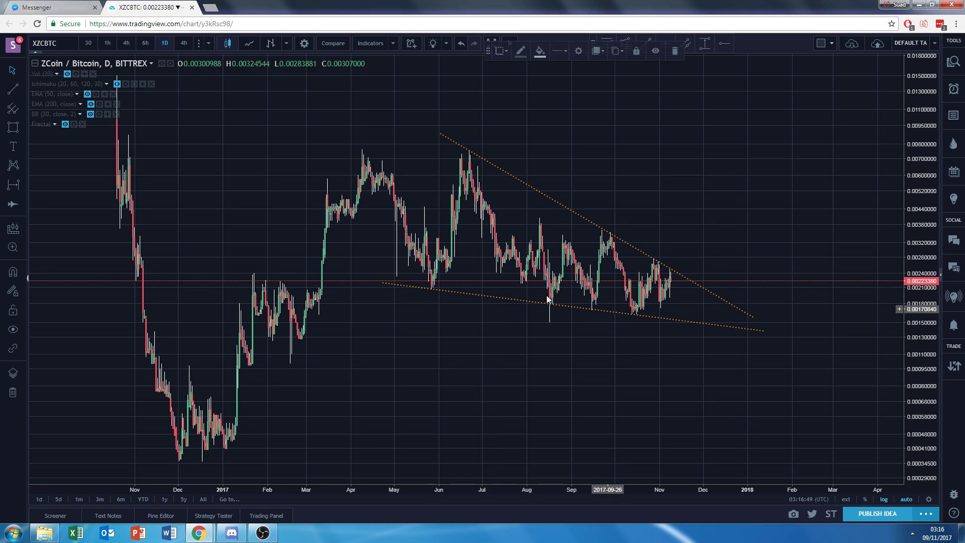
key(Delete)
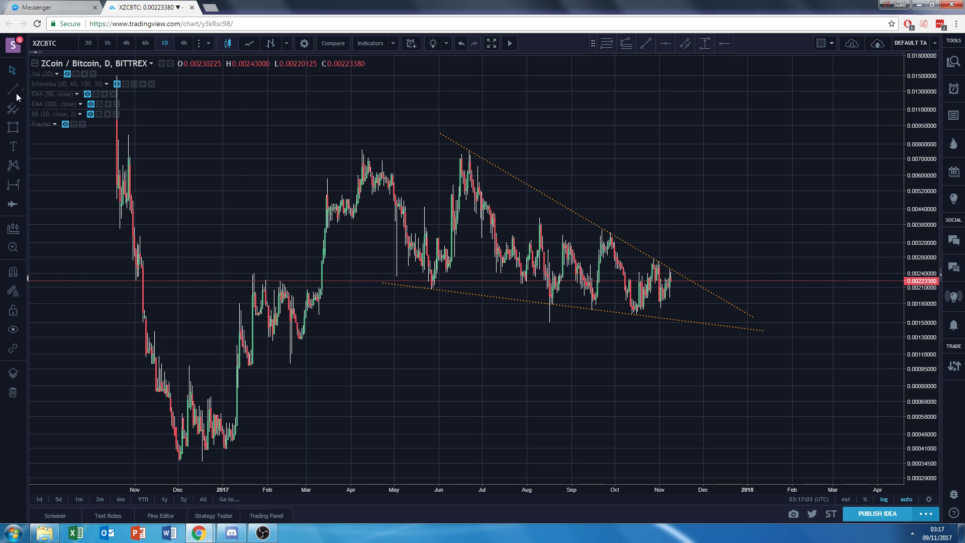
click(22, 128)
click(56, 132)
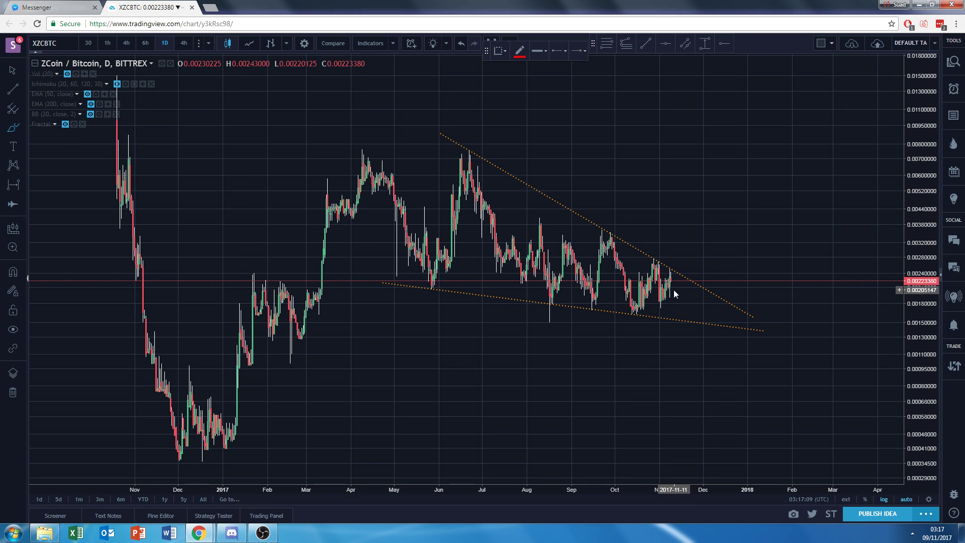
mouse_move(673, 290)
mouse_down()
mouse_move(699, 296)
mouse_move(758, 111)
mouse_move(780, 84)
mouse_up()
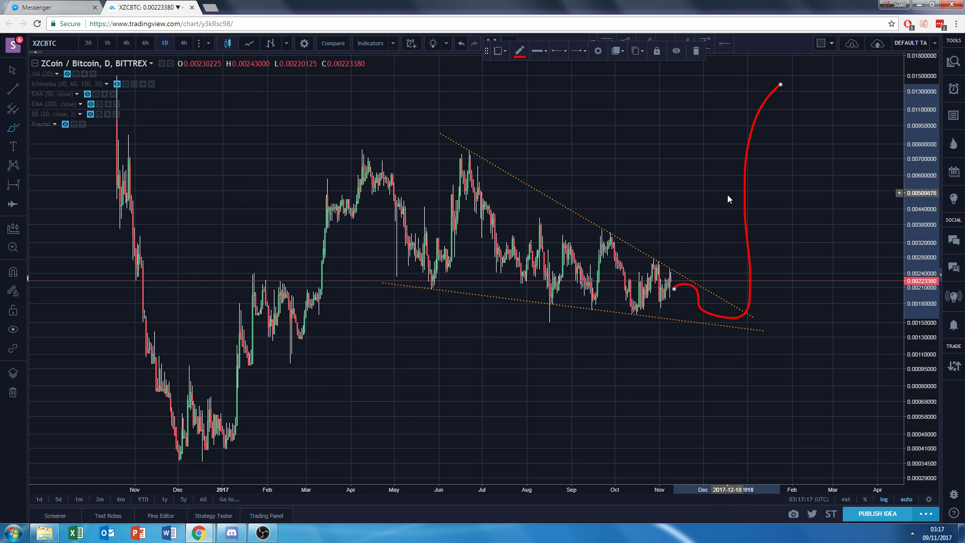
key(Delete)
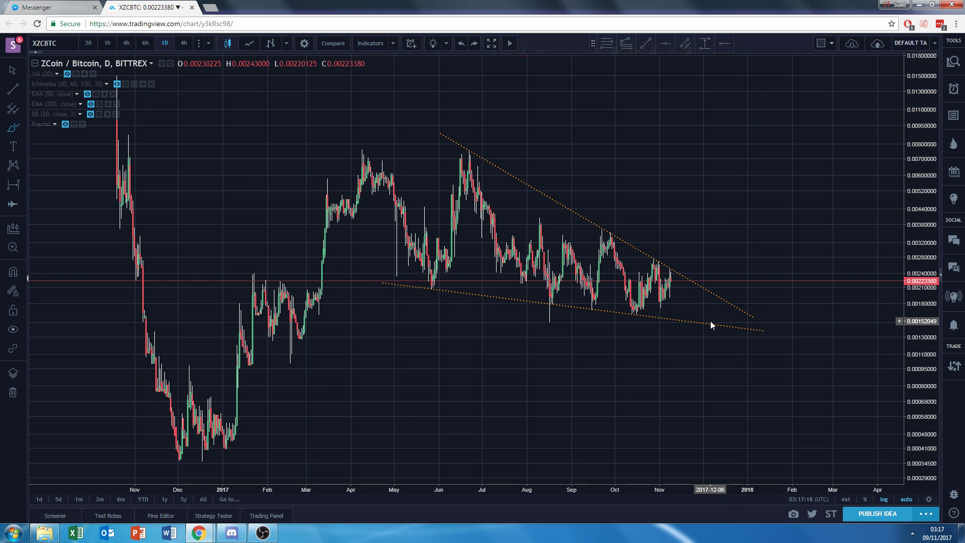
click(13, 90)
click(166, 467)
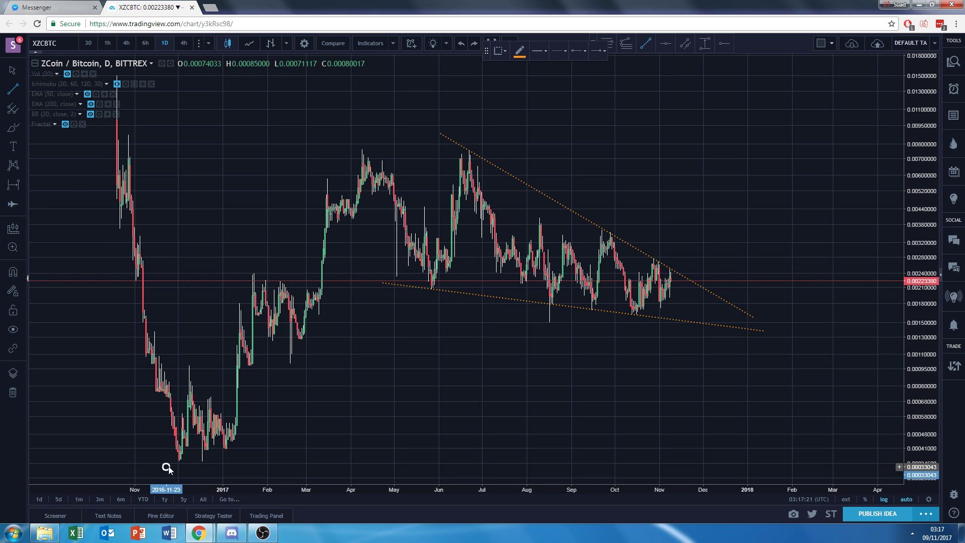
click(435, 343)
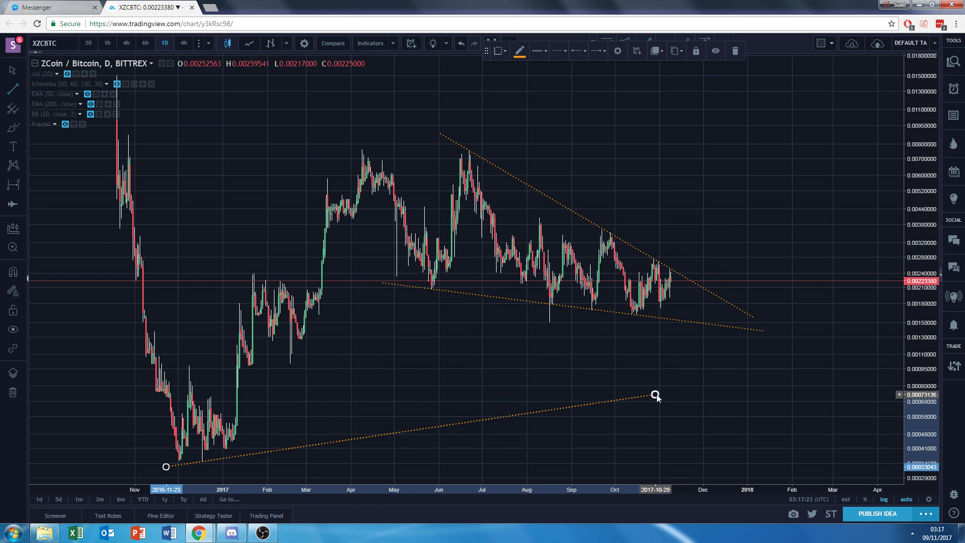
key(Escape)
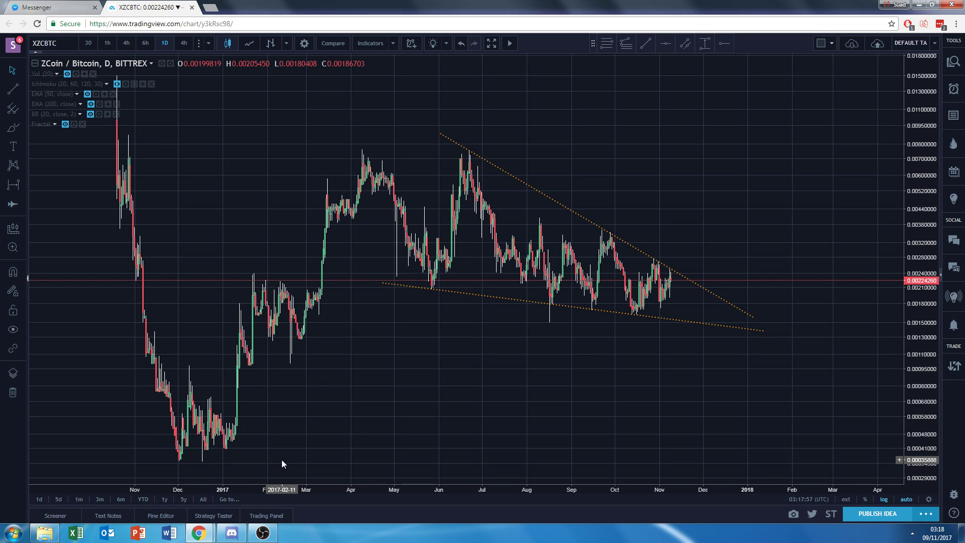
Step: Open coinmarketcap.com and bittrex.com in two new browser tabs
key(ctrl+t)
text(coinma)
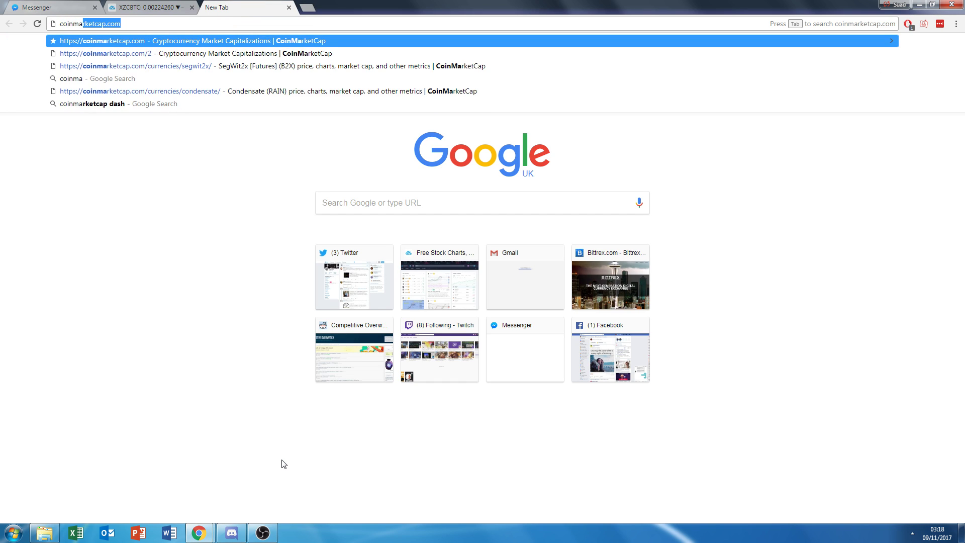
key(Return)
key(ctrl+t)
text(bittrex.com)
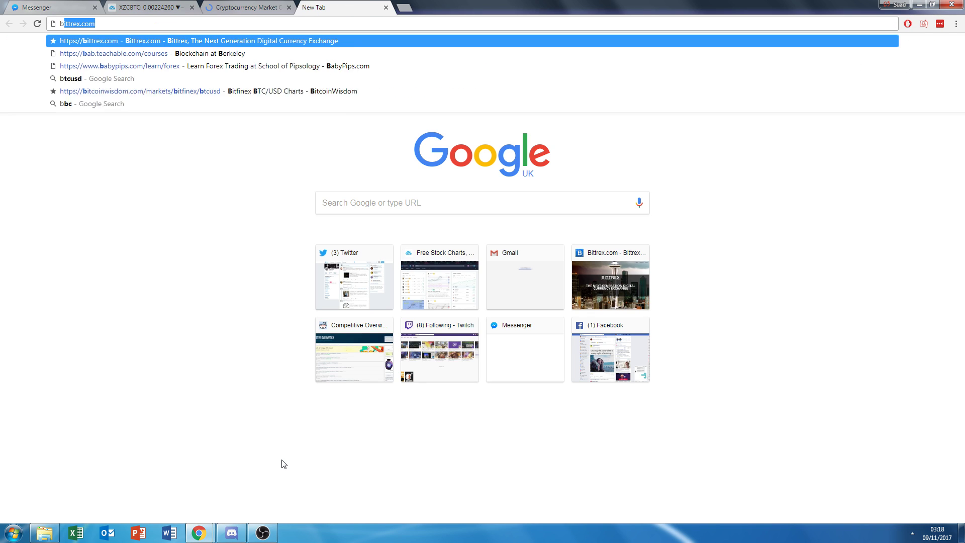
key(Return)
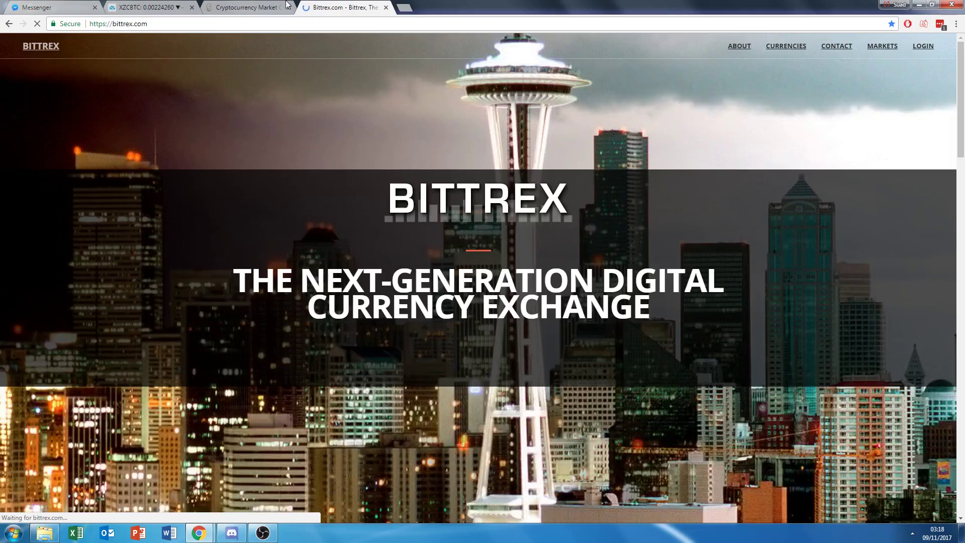
Step: Scroll through the CoinMarketCap coin rankings, then close that tab
click(286, 3)
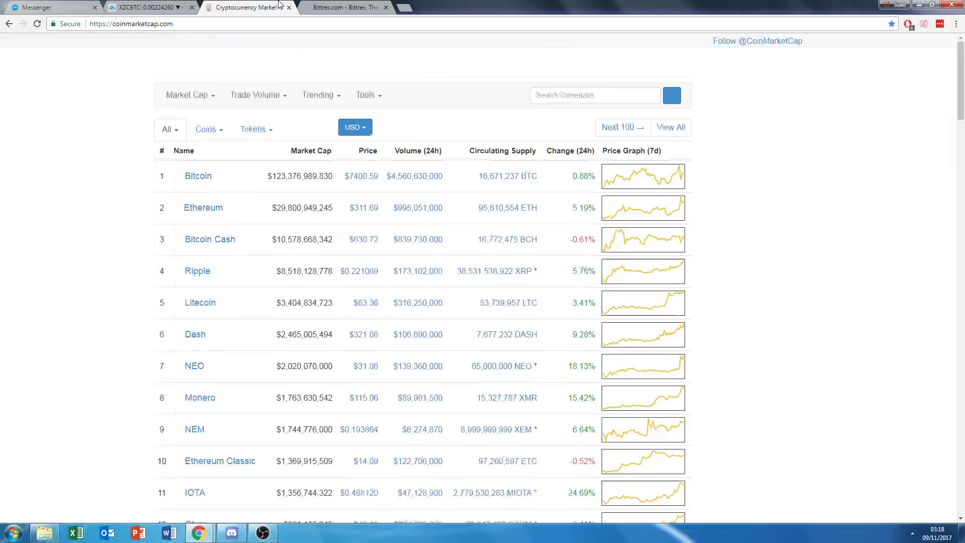
scroll(190, 384, down, 3)
scroll(190, 384, down, 15)
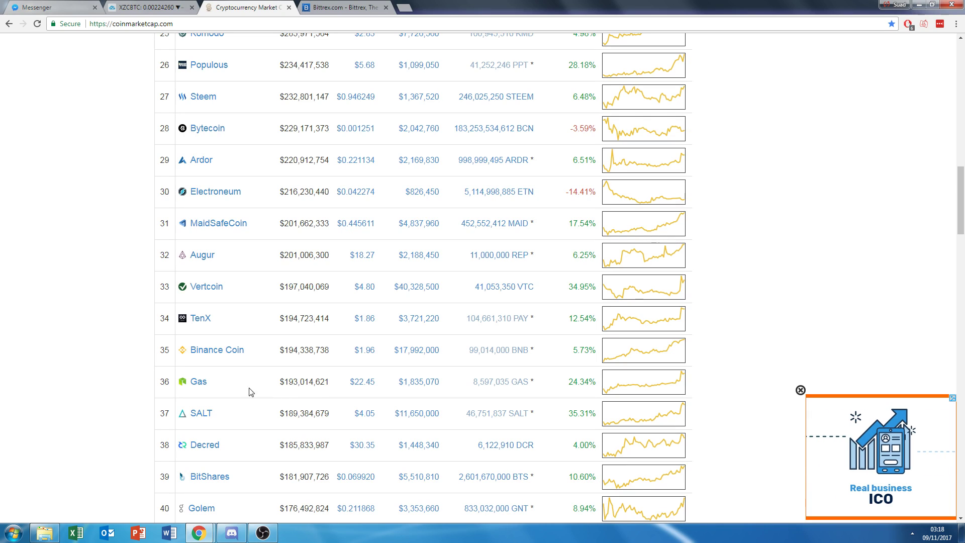
click(141, 8)
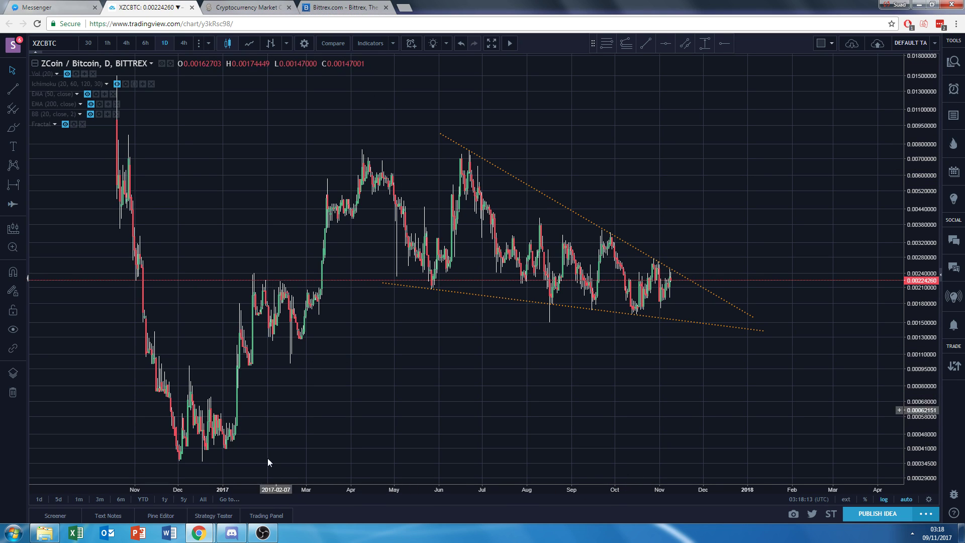
key(ctrl+Tab)
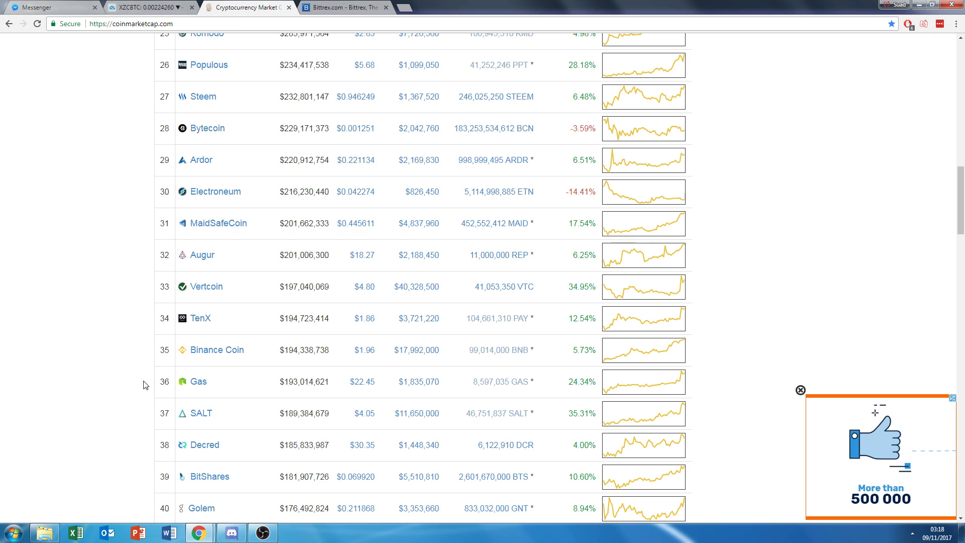
scroll(144, 384, down, 4)
click(289, 7)
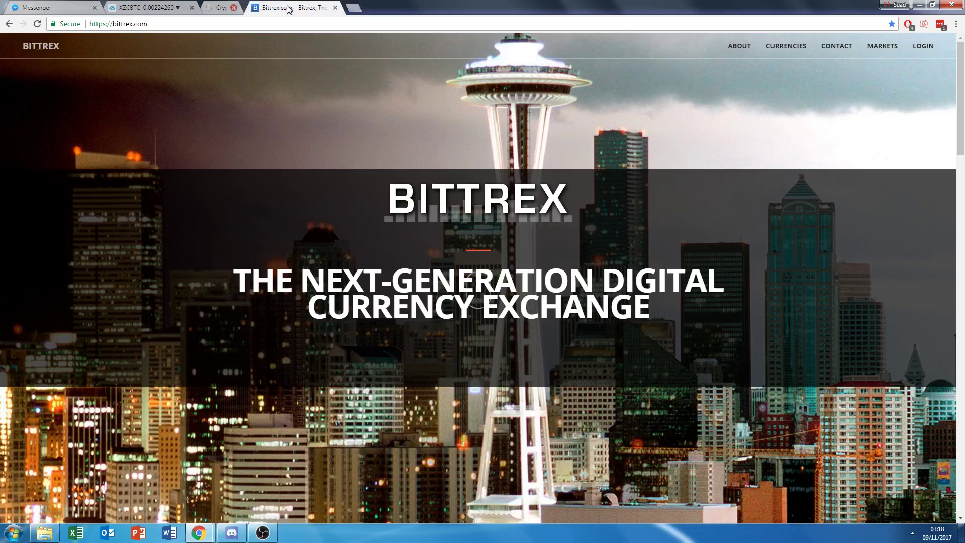
Step: Scroll through Bittrex's MARKETS listing of Bitcoin markets, then return to the XZCBTC chart tab
click(890, 48)
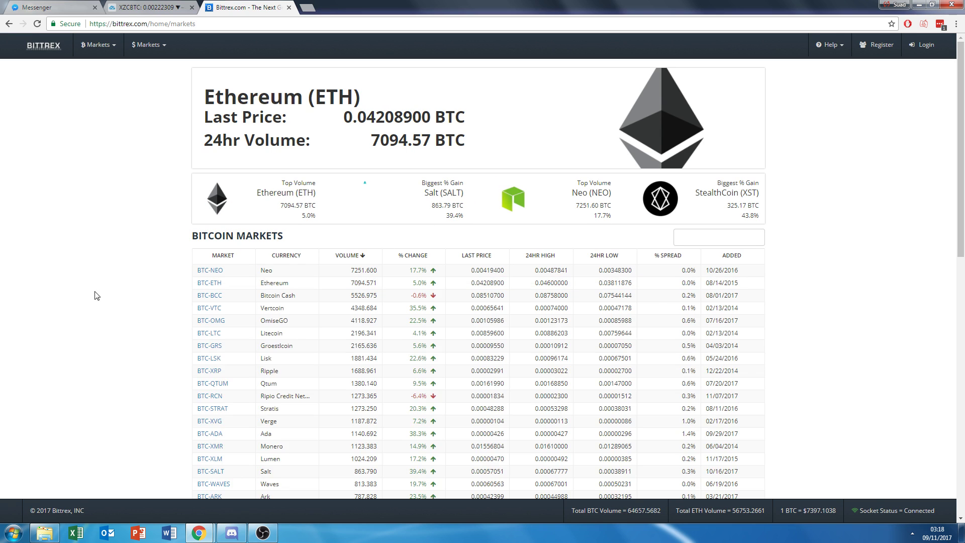
scroll(276, 287, down, 3)
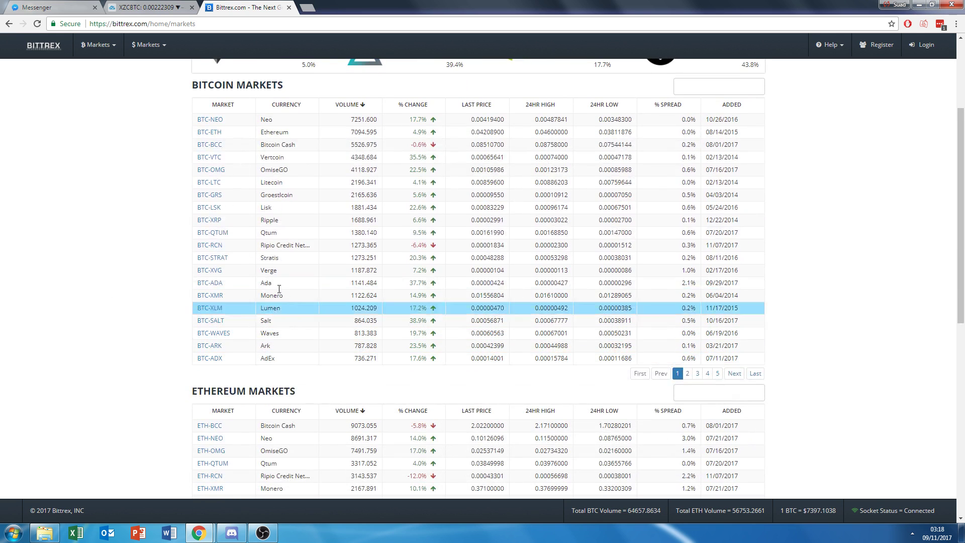
scroll(382, 272, up, 3)
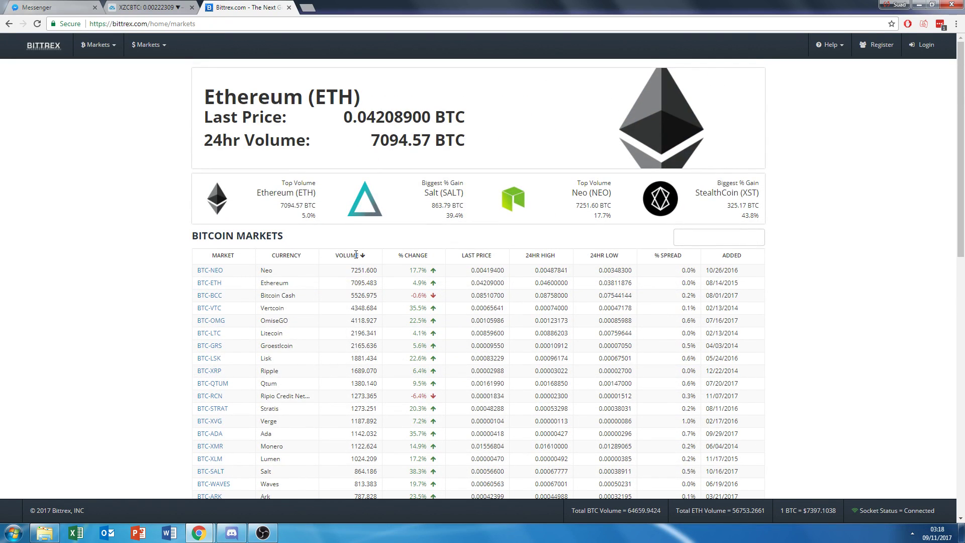
scroll(280, 345, down, 2)
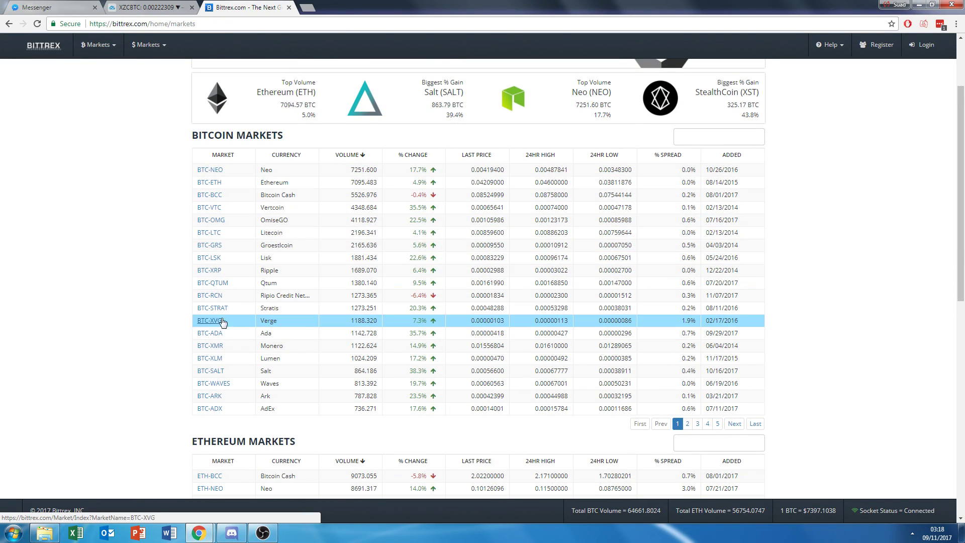
click(163, 7)
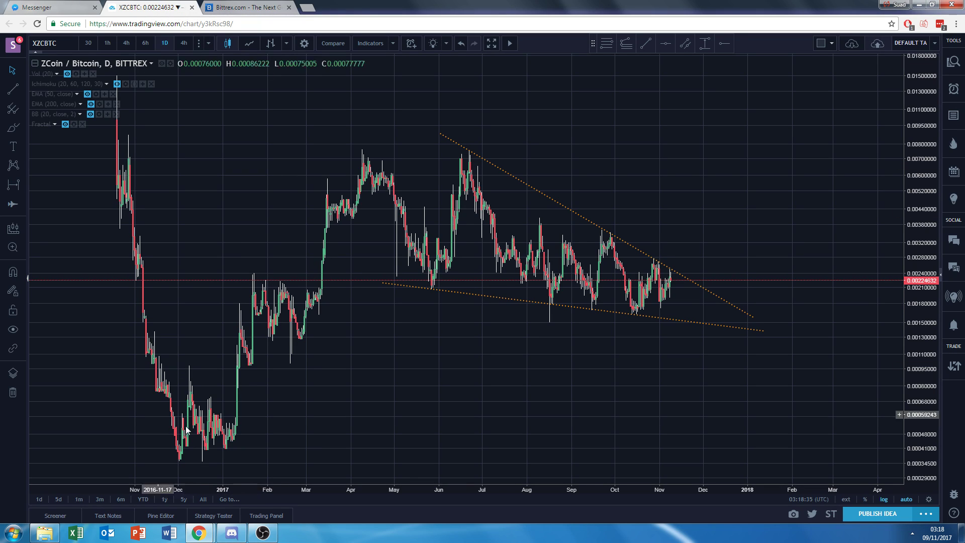
Step: Zoom the ZCoin/Bitcoin chart, then restore the OBS Studio window from the taskbar
scroll(602, 406, down, 3)
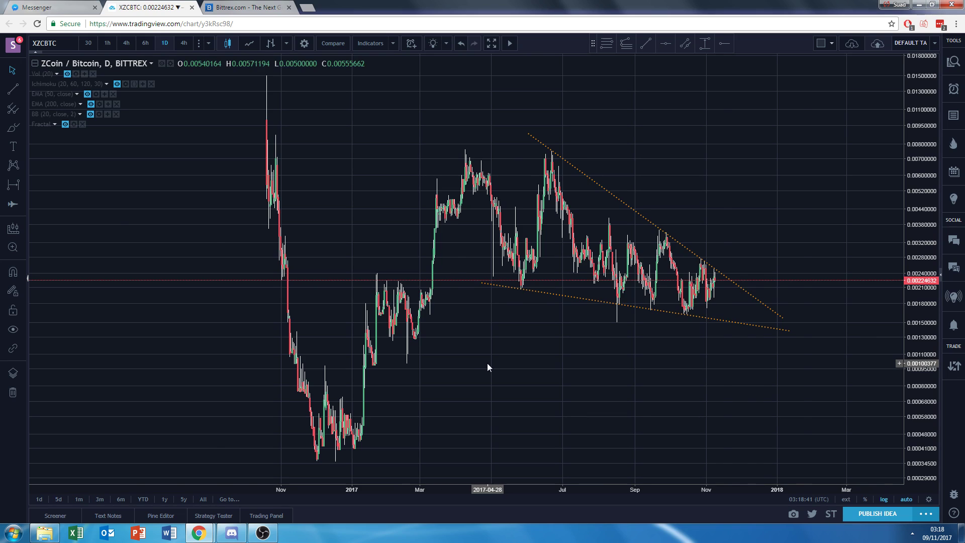
scroll(487, 363, up, 2)
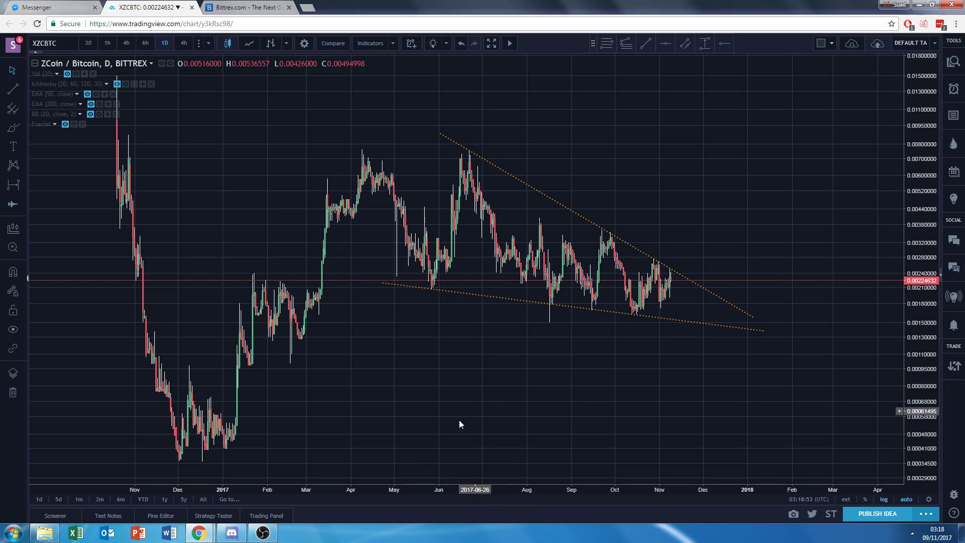
click(263, 534)
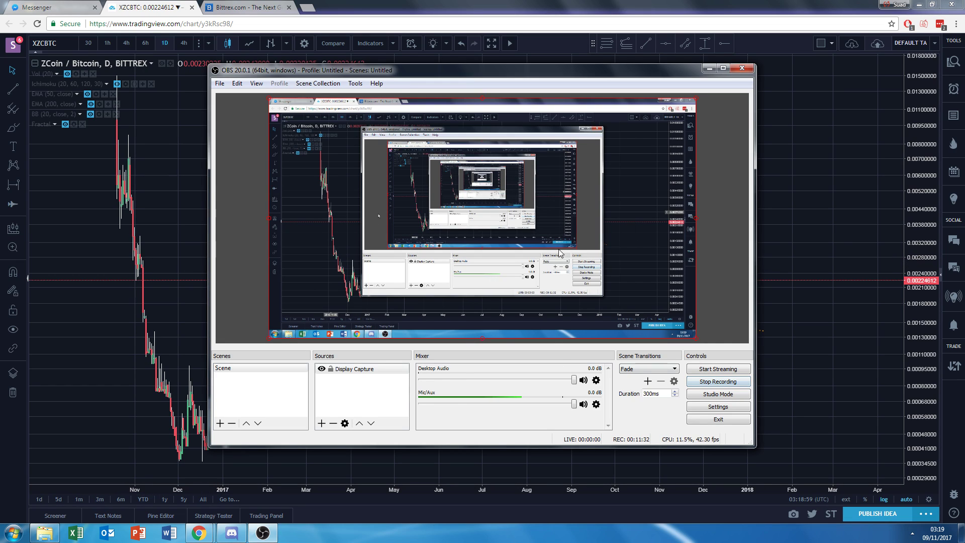
click(807, 253)
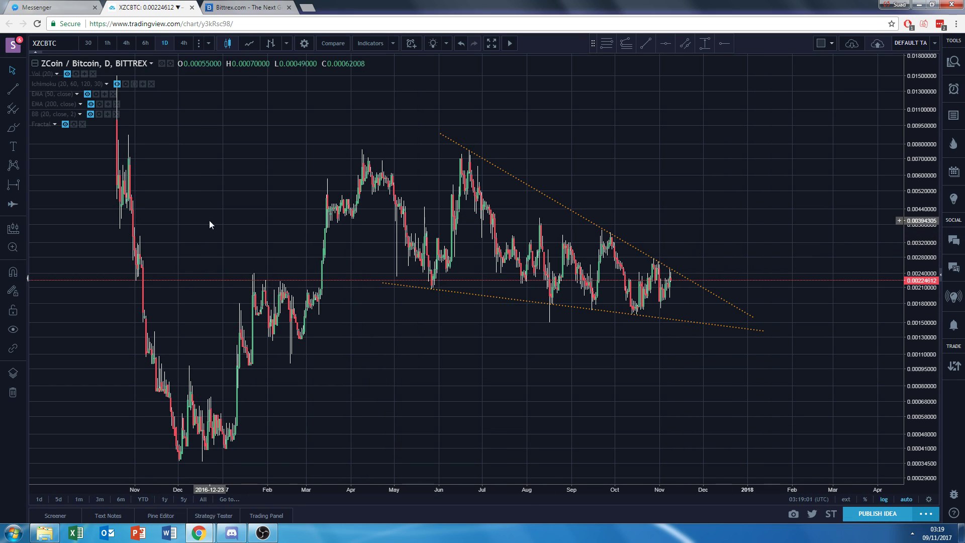
click(263, 534)
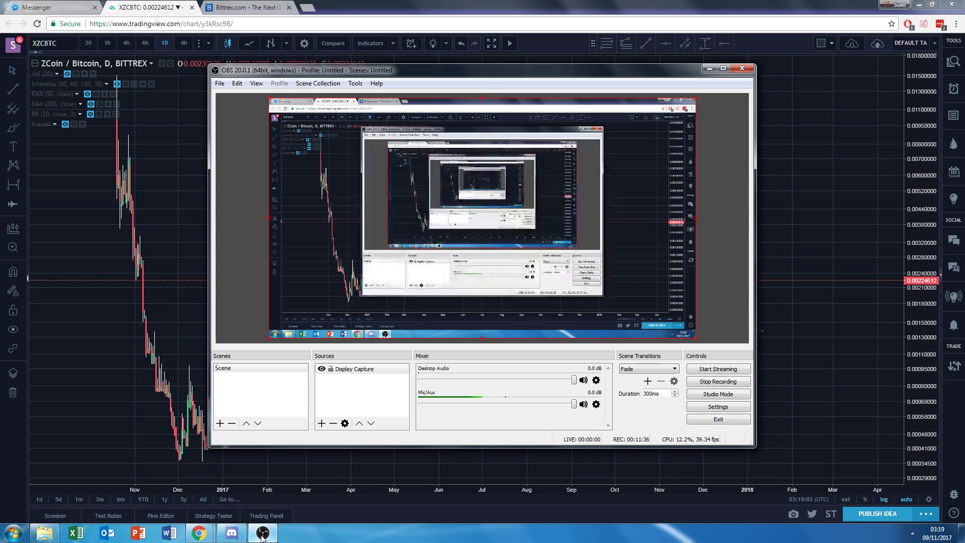